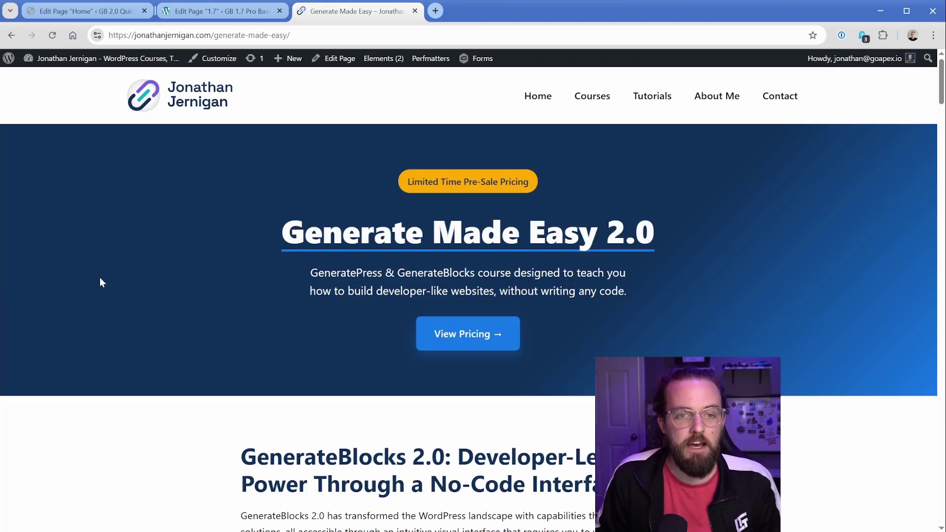
Close the course sales tab to get back to the 1.7 page editor
click(415, 11)
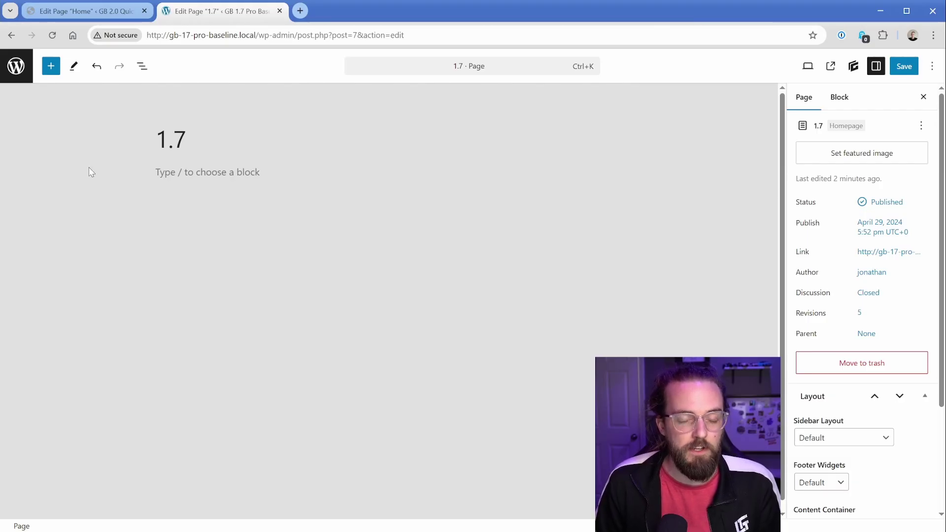
View the block outline of the empty 2.0 page, then show the 1.7 page's outline too
click(91, 10)
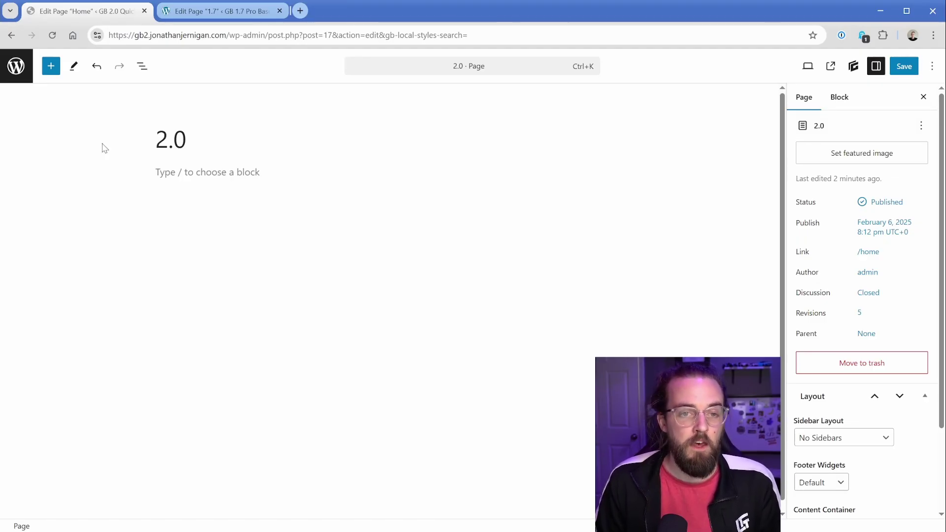
click(141, 69)
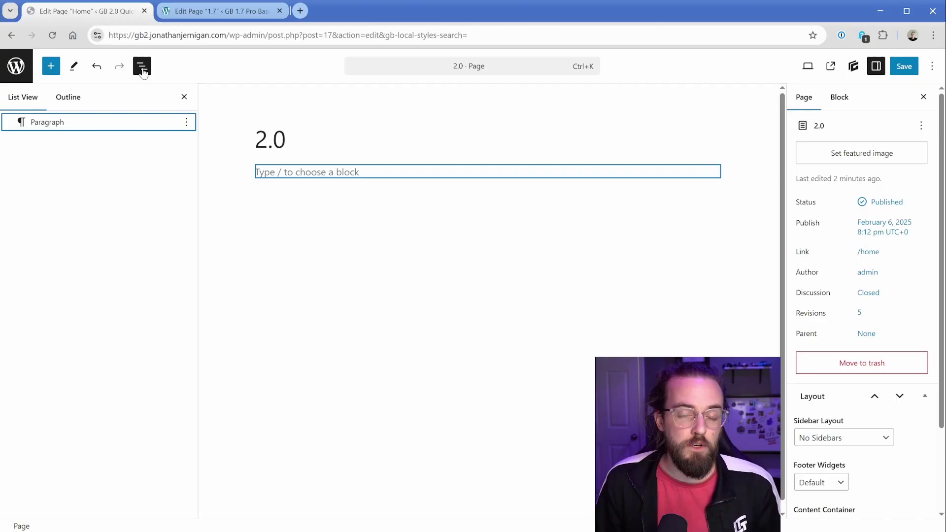
click(138, 205)
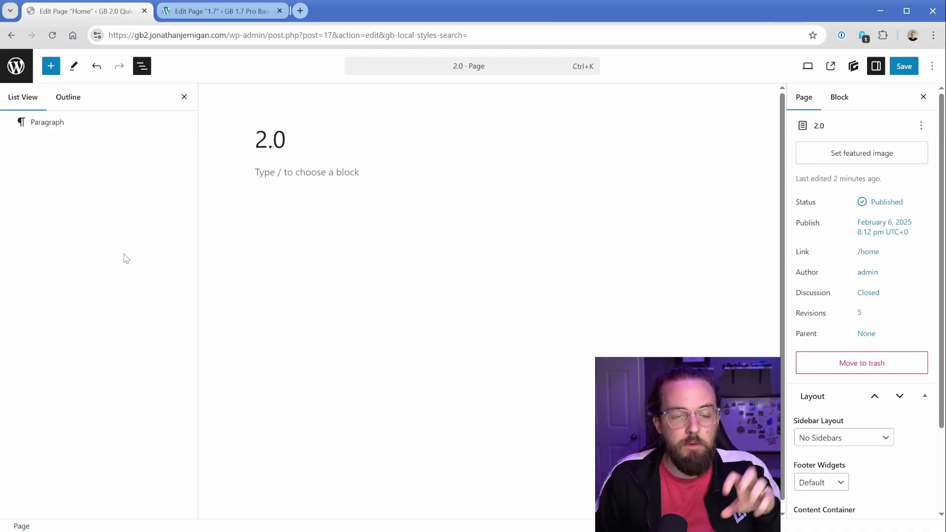
click(141, 67)
click(142, 67)
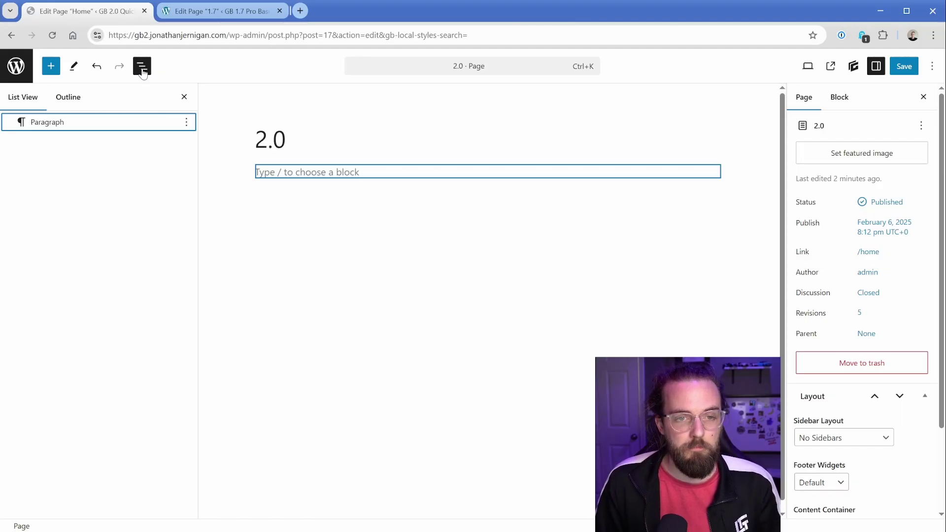
key(ctrl+Tab)
click(142, 67)
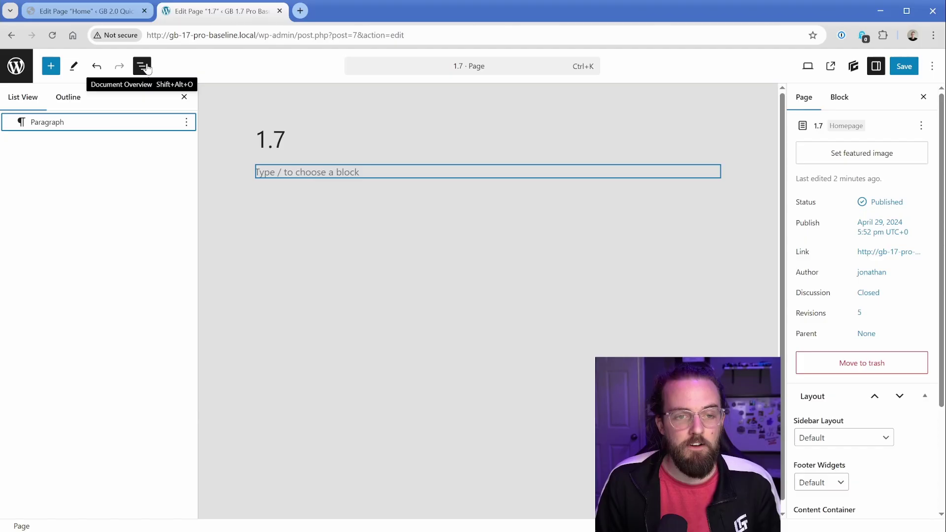
Replace the empty paragraph with a Container block using /cont, and give it 2rem padding on all sides
click(245, 151)
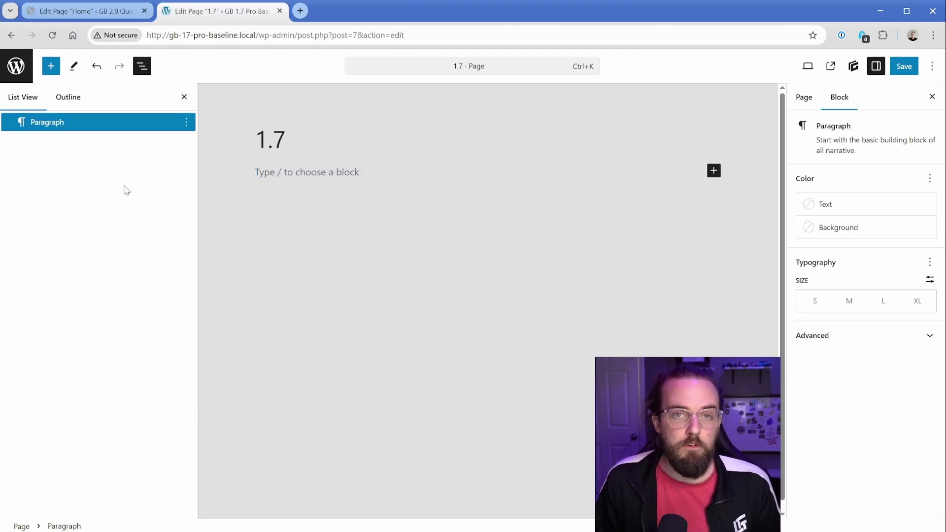
text(/cont)
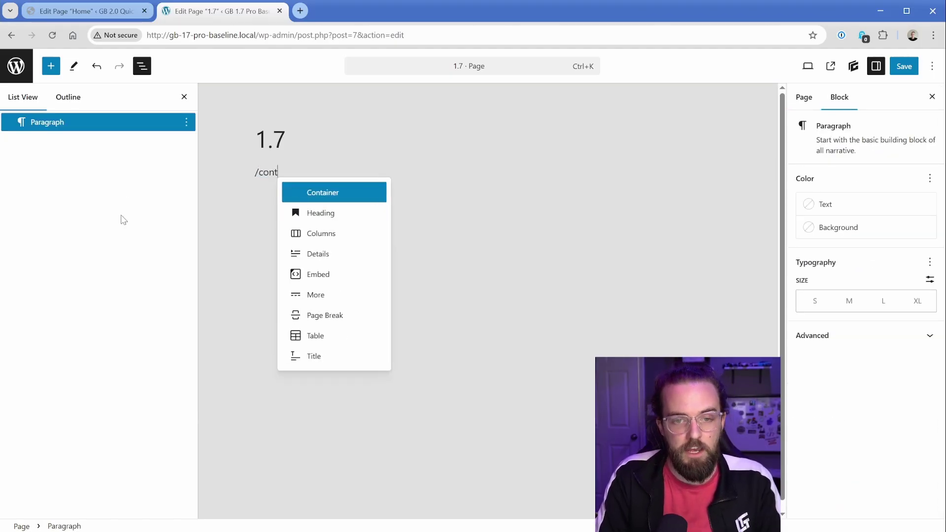
key(Return)
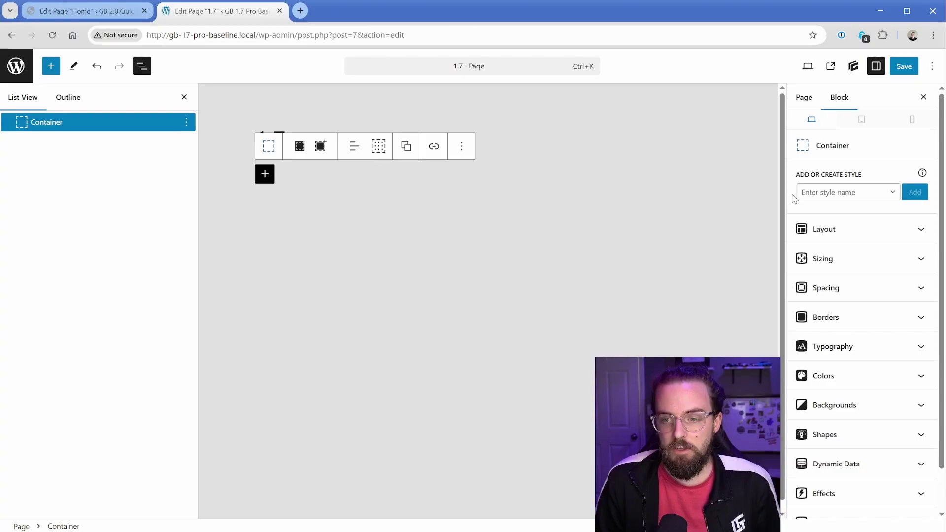
scroll(857, 254, down, 2)
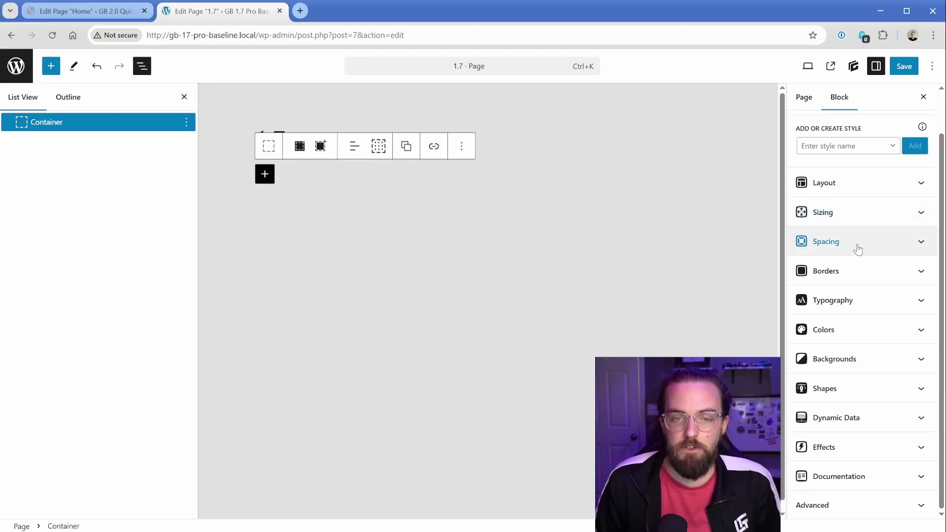
click(858, 250)
click(830, 264)
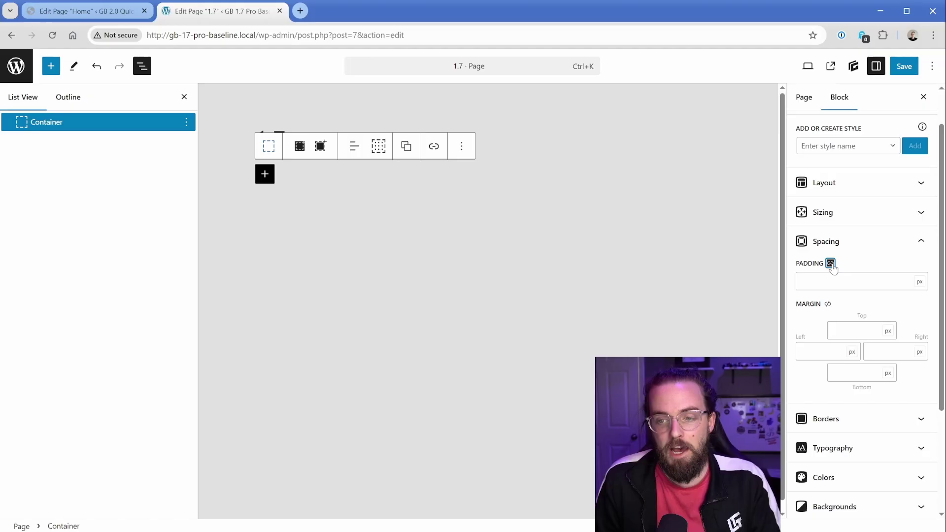
click(838, 282)
text(2rem)
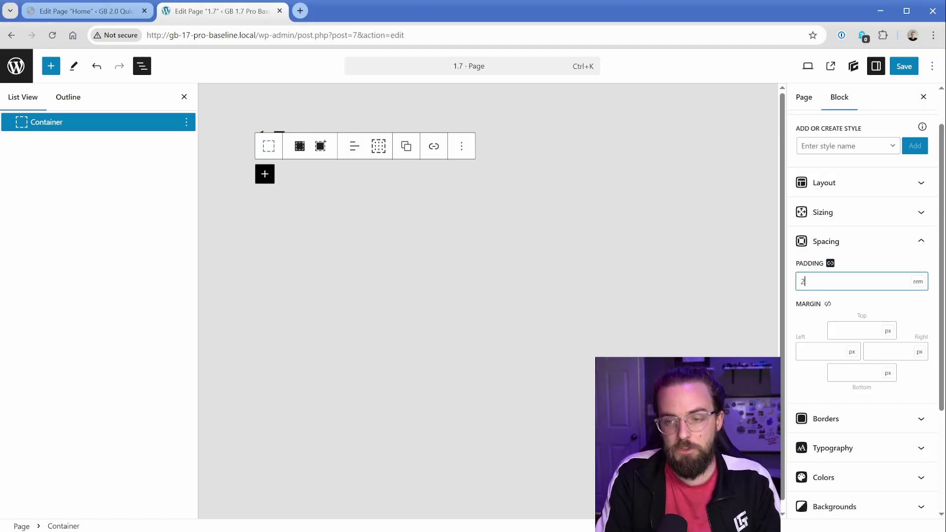
click(827, 243)
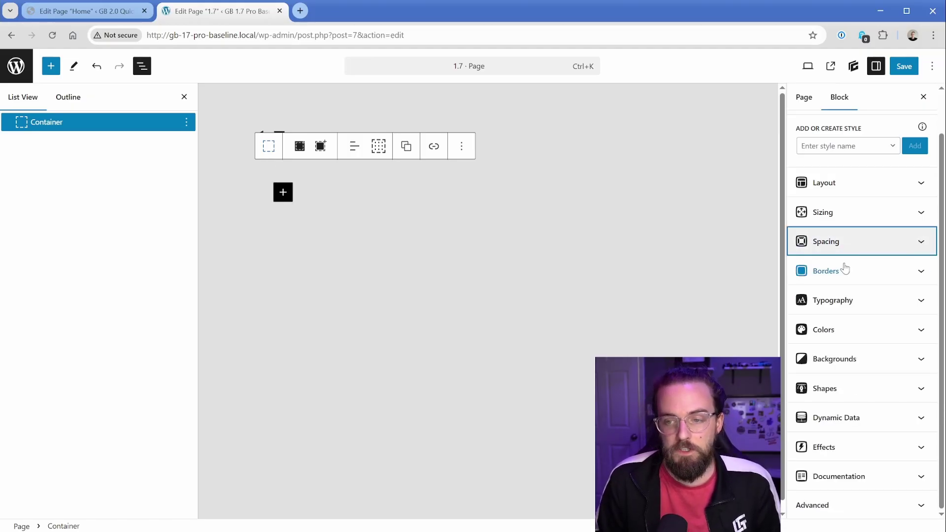
Give the container a 1px black border on all sides
click(844, 270)
click(803, 306)
click(833, 323)
text(1)
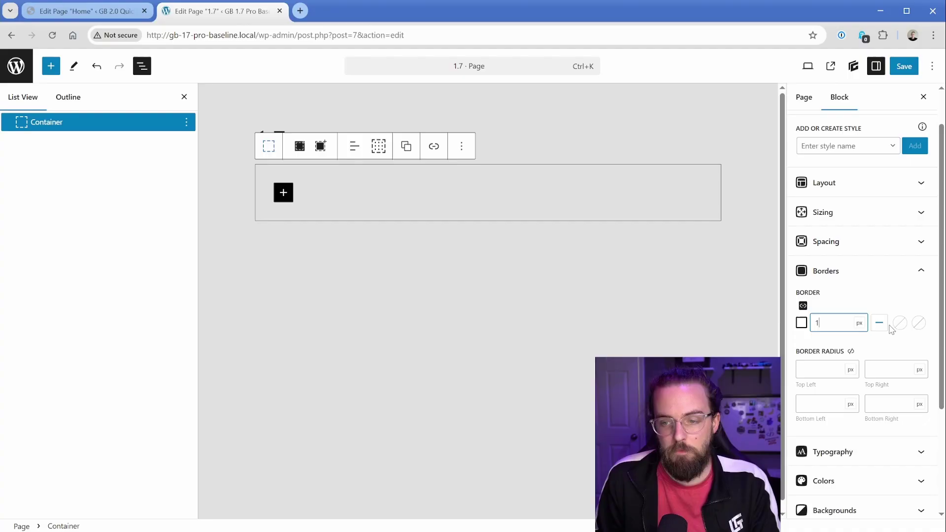
click(900, 323)
click(794, 291)
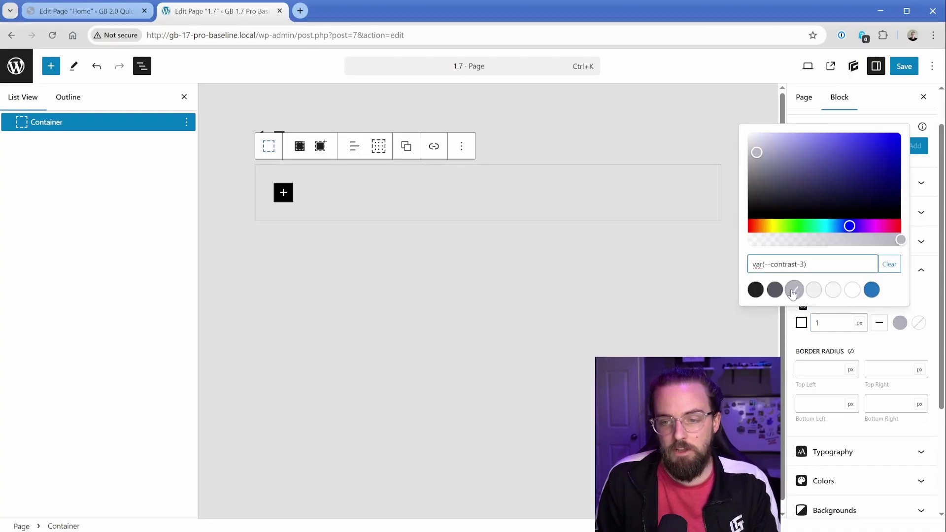
click(756, 290)
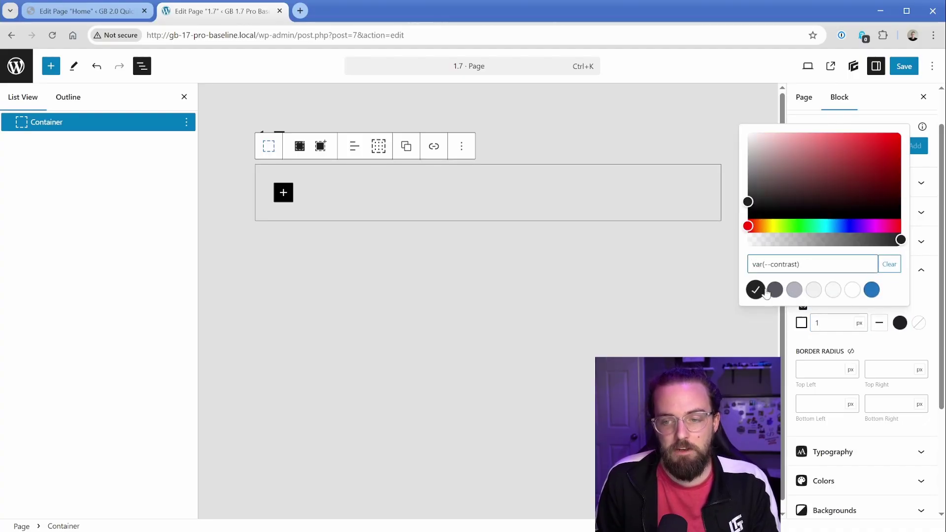
click(853, 344)
Round all four container corners to 24px
click(852, 351)
click(852, 370)
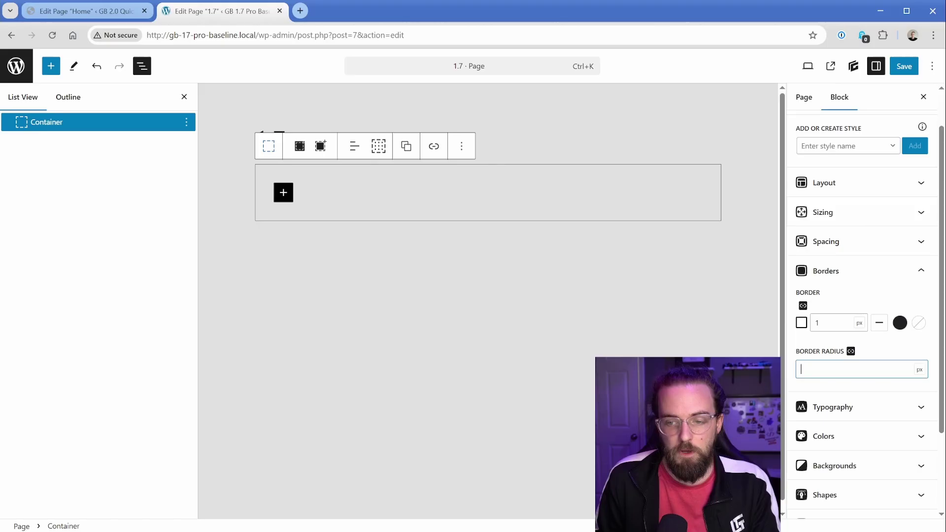
text(24)
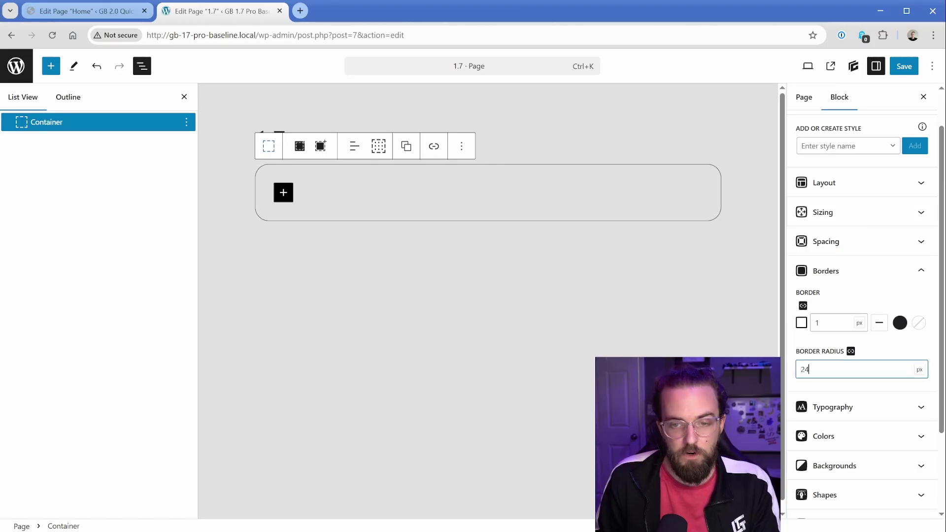
click(878, 359)
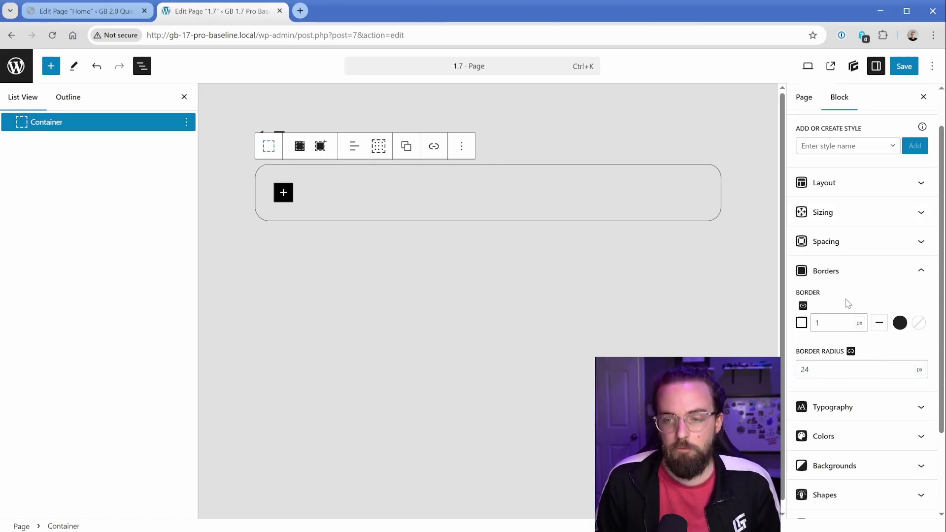
click(847, 276)
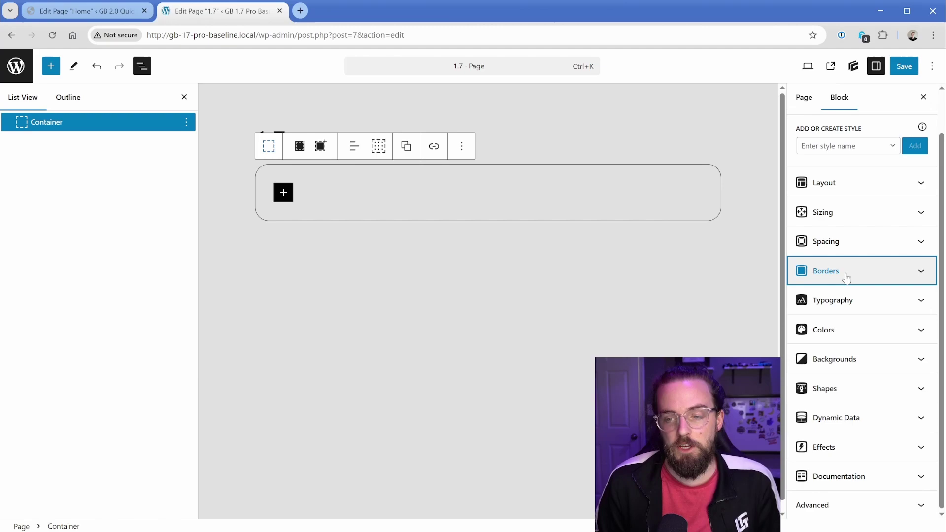
Set the container background to white and list the available global styles
click(846, 335)
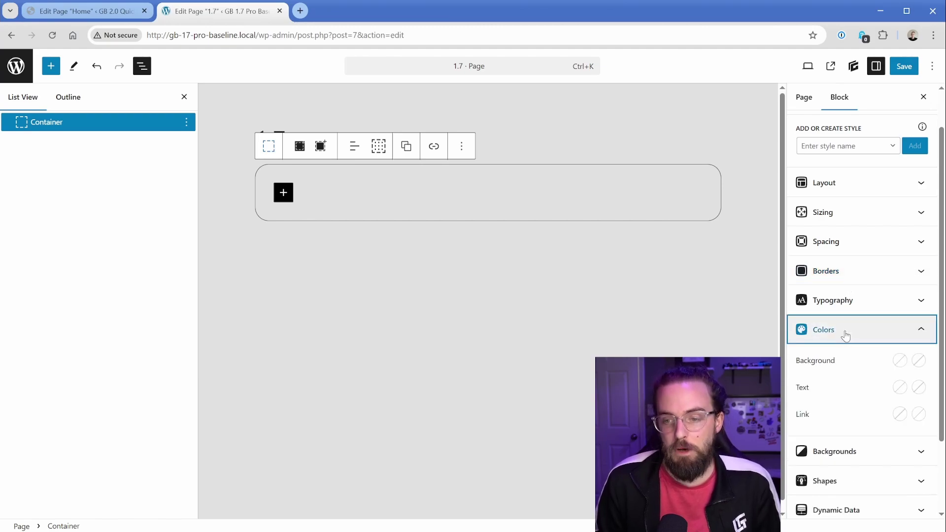
click(900, 364)
click(853, 329)
click(868, 371)
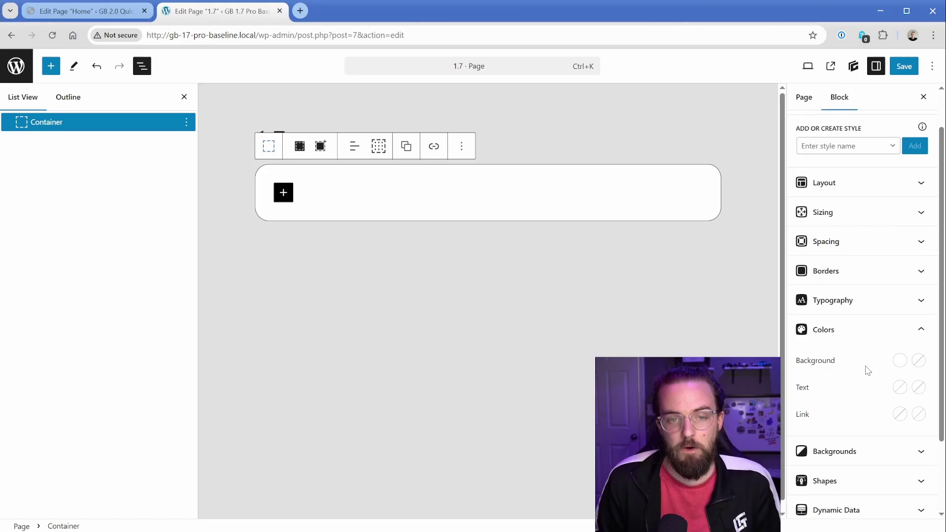
scroll(868, 371, up, 2)
click(844, 193)
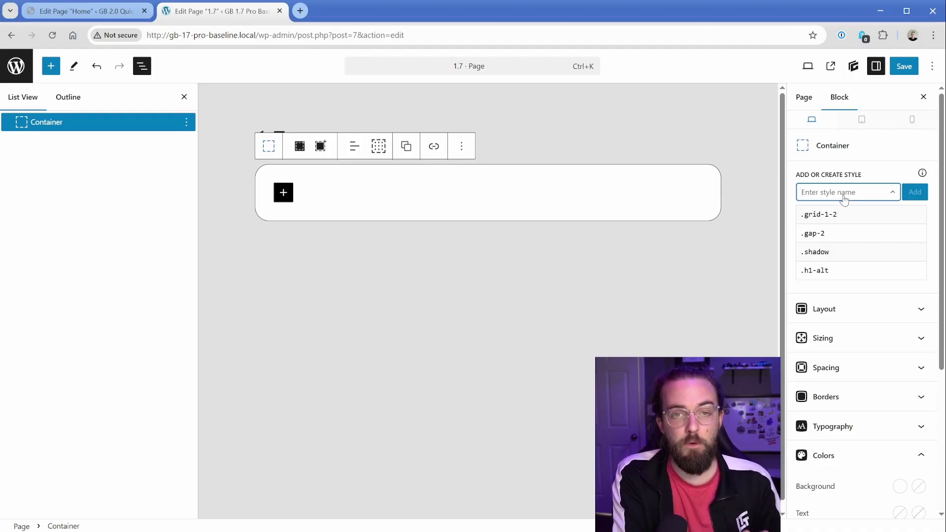
Apply the .grid-1-2 style to the container and open it in the Global Styles editor
click(836, 214)
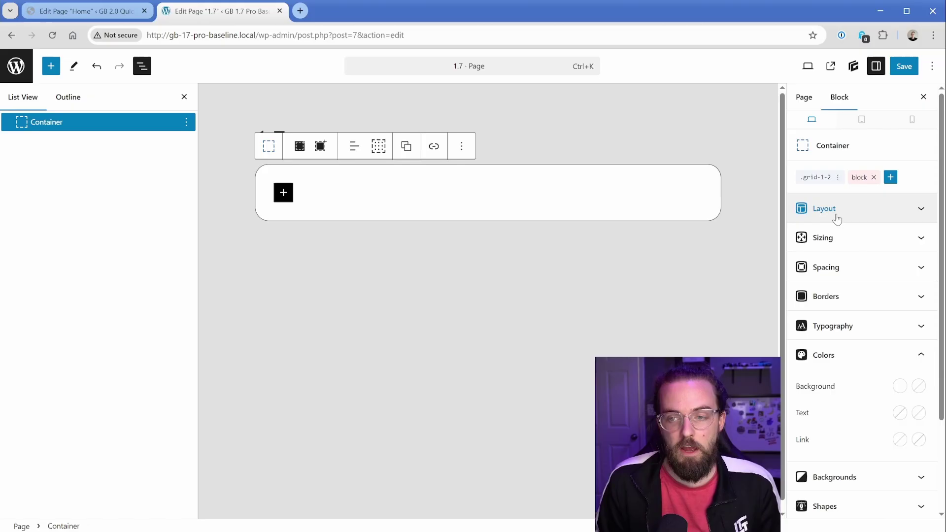
click(822, 179)
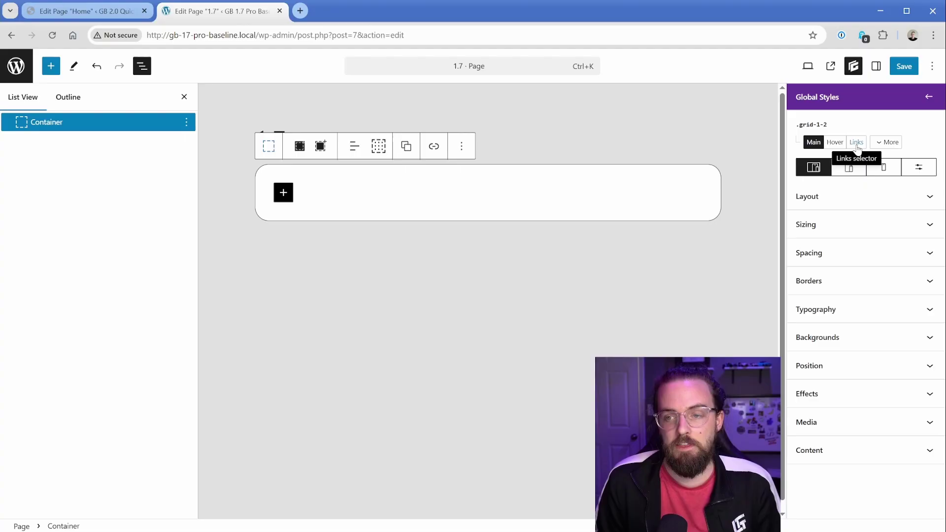
click(881, 145)
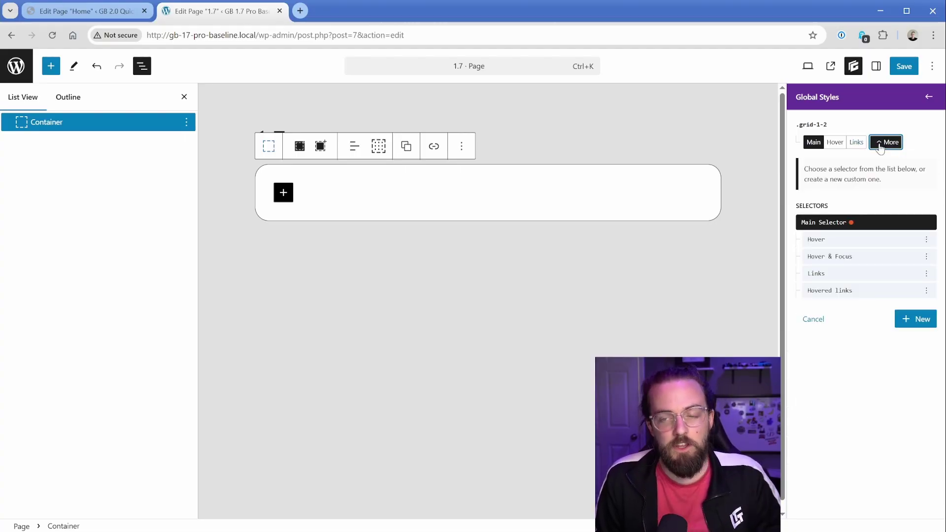
click(813, 321)
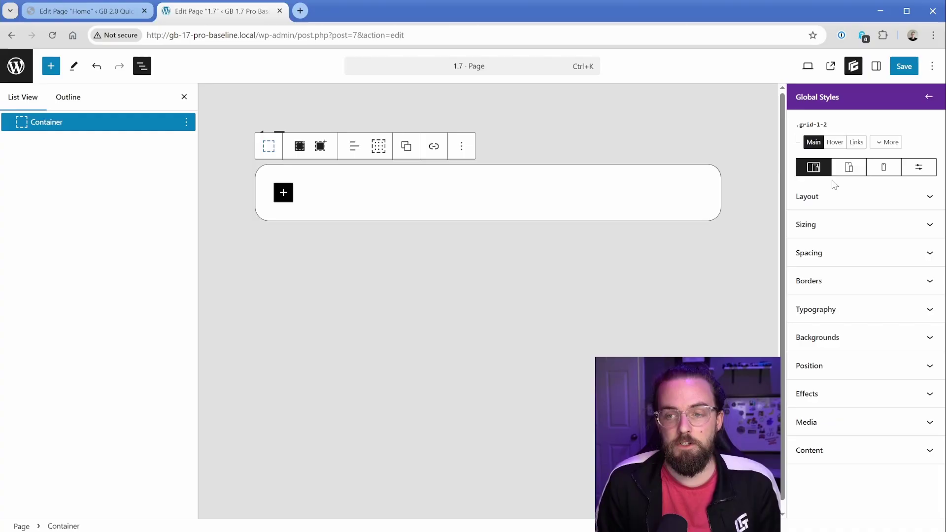
click(848, 174)
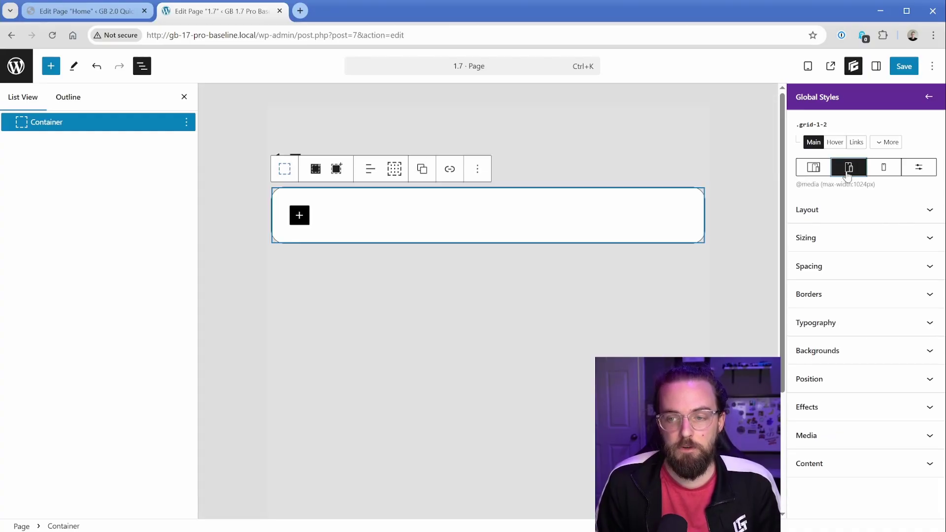
click(885, 168)
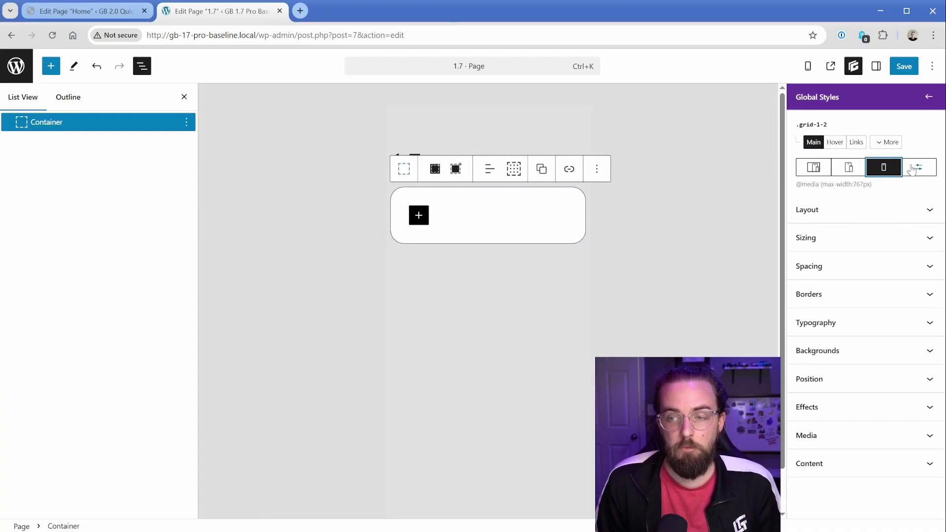
click(913, 170)
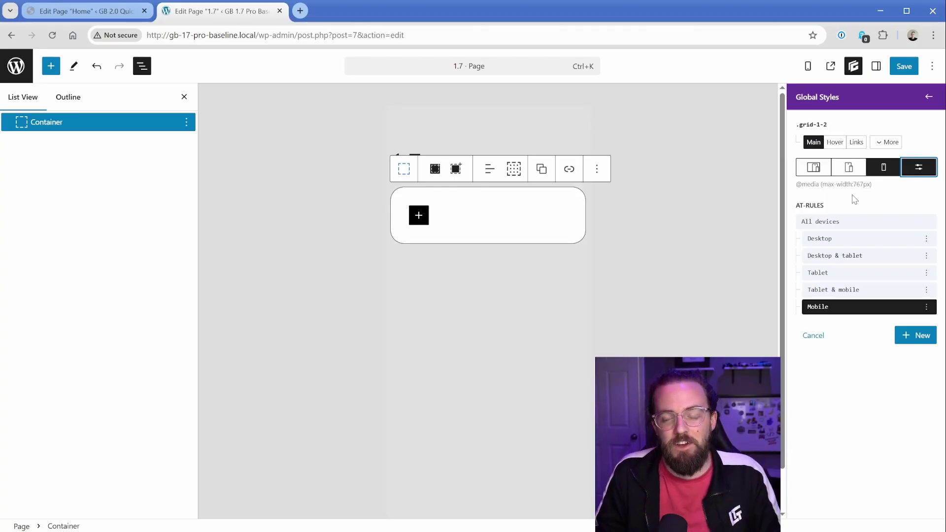
click(814, 336)
click(813, 167)
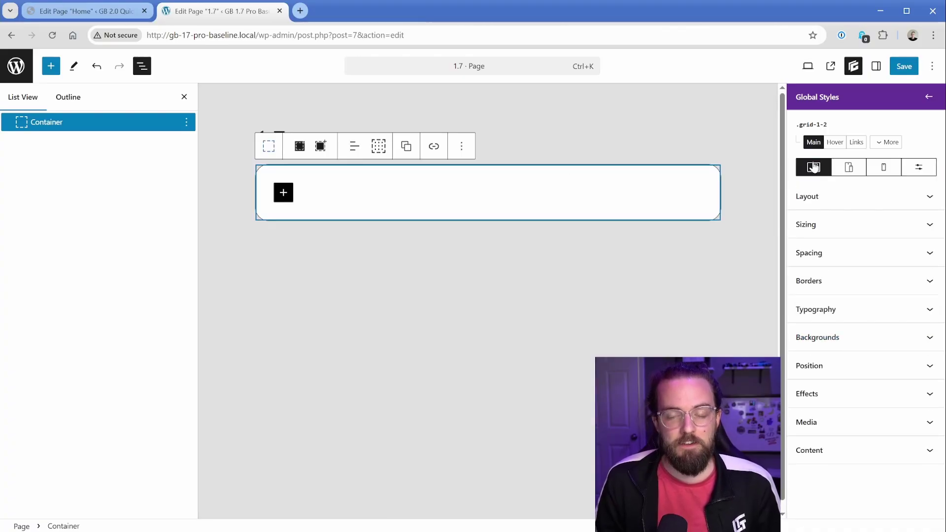
click(831, 190)
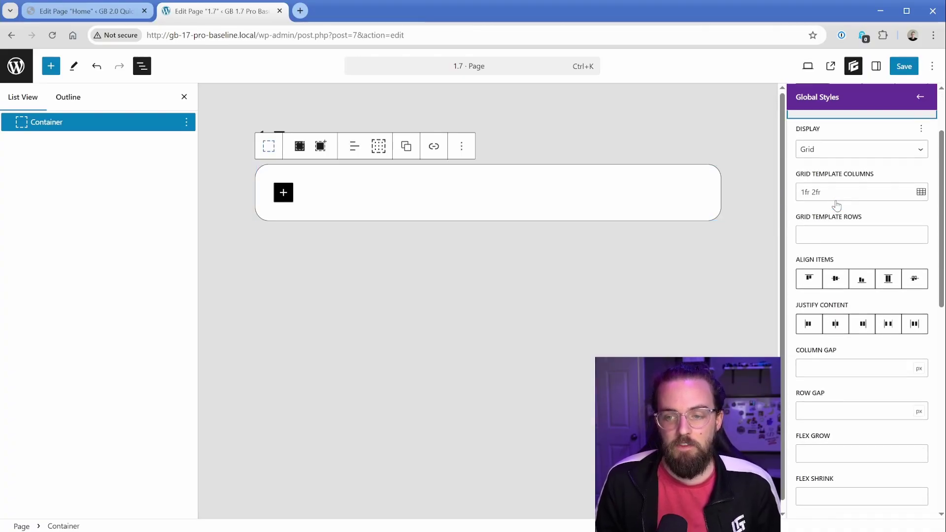
click(840, 146)
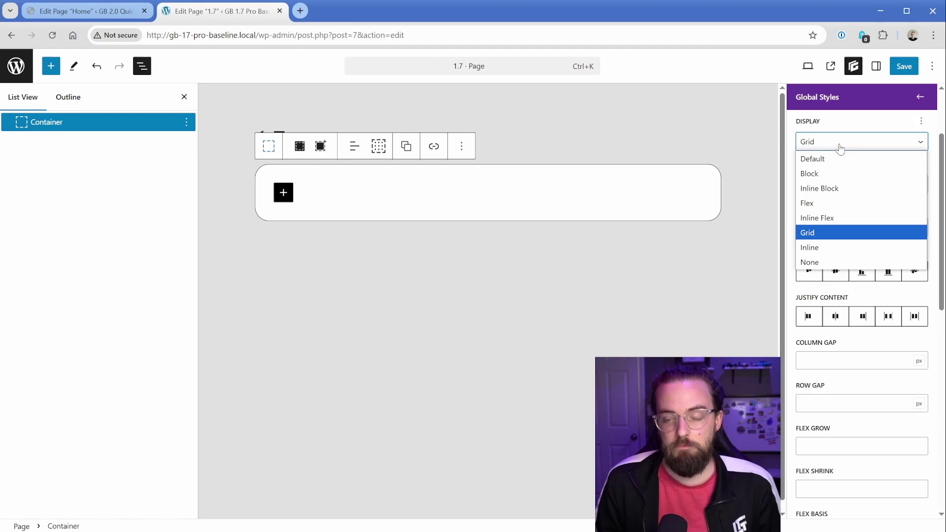
click(840, 148)
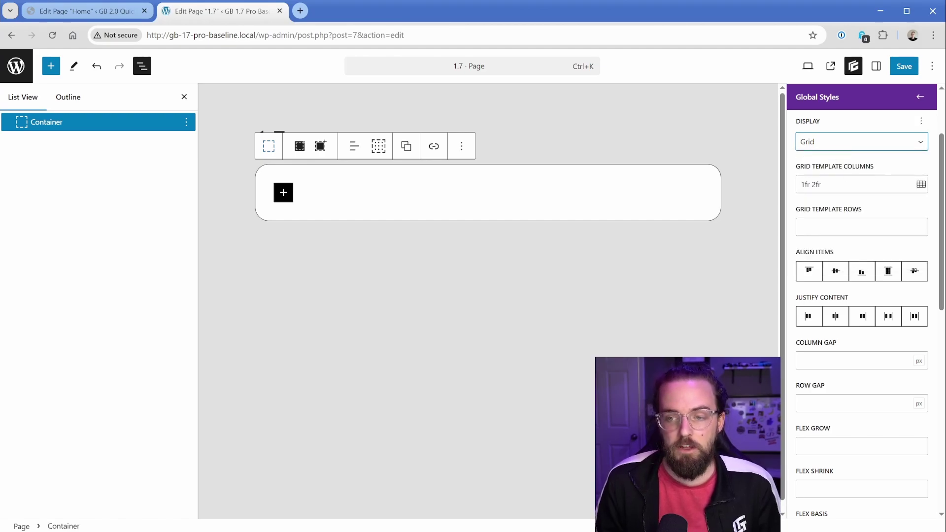
scroll(844, 276, down, 7)
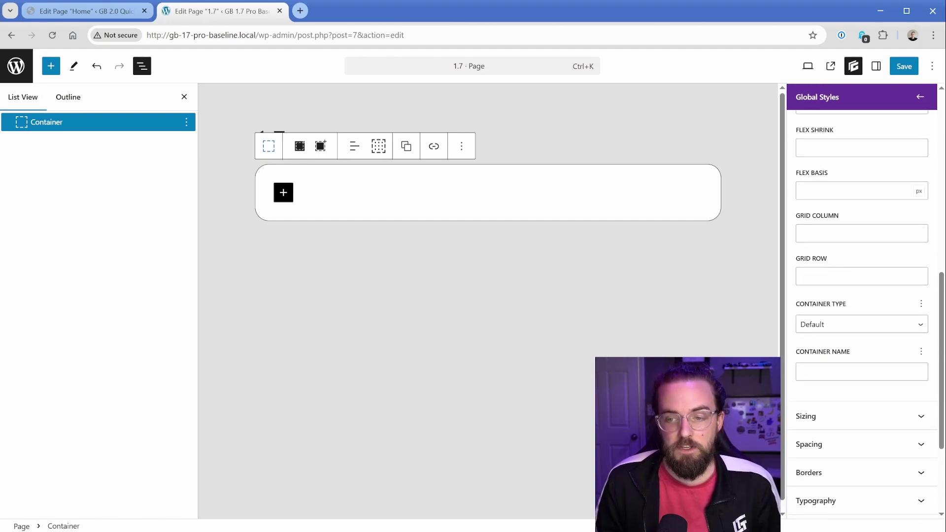
scroll(844, 276, up, 7)
click(831, 215)
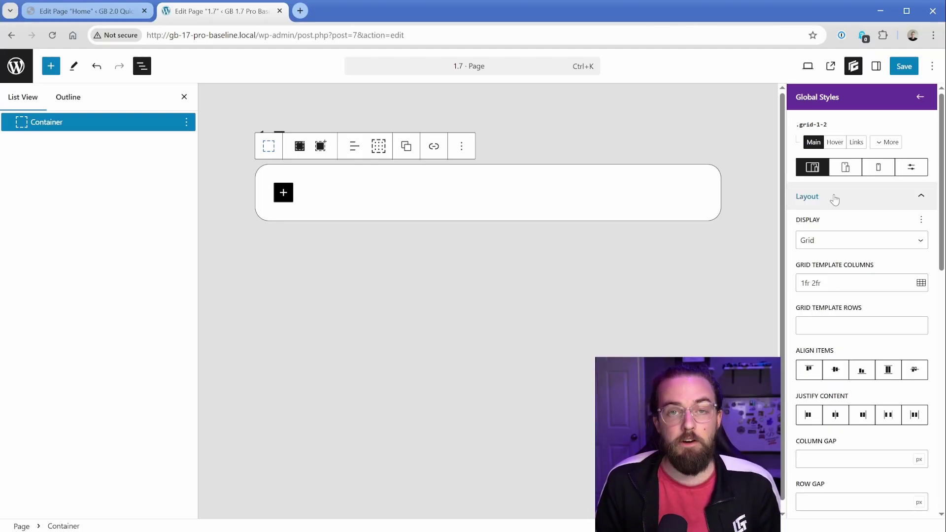
click(834, 196)
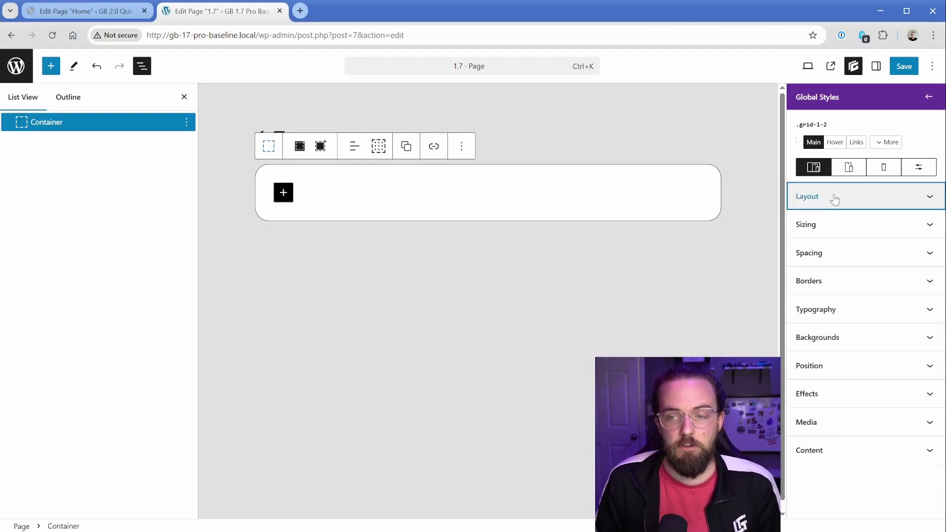
click(840, 228)
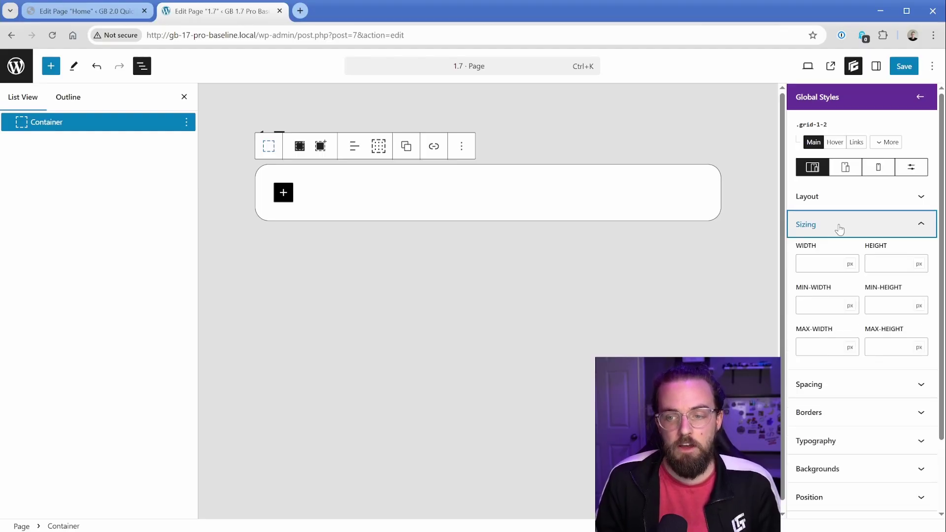
click(819, 264)
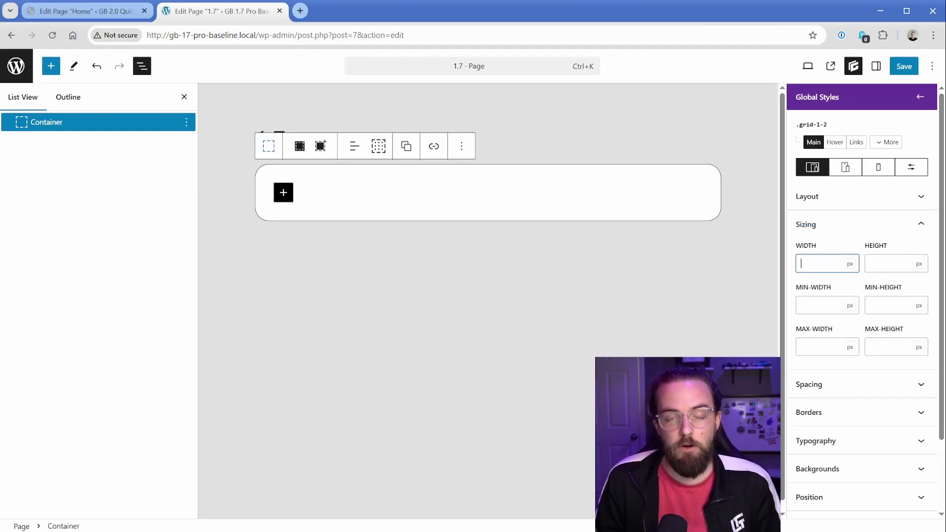
click(824, 397)
click(834, 300)
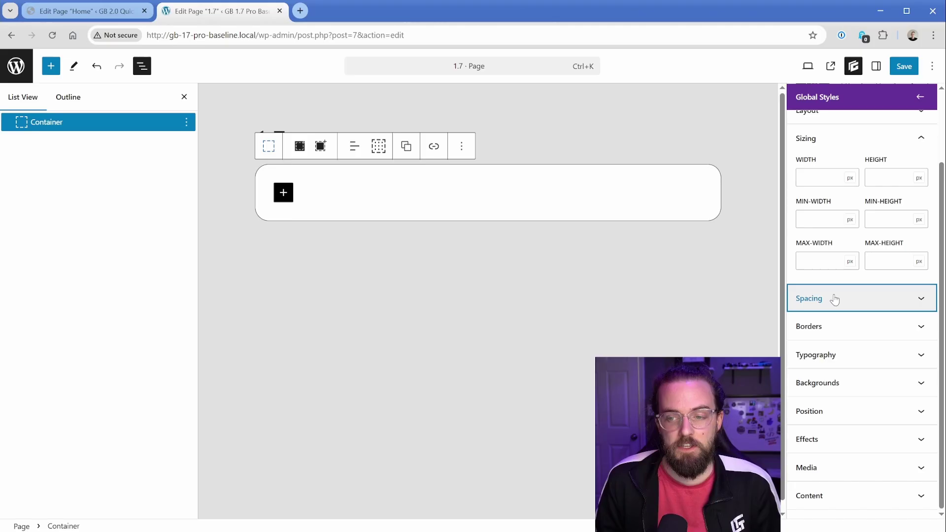
click(822, 146)
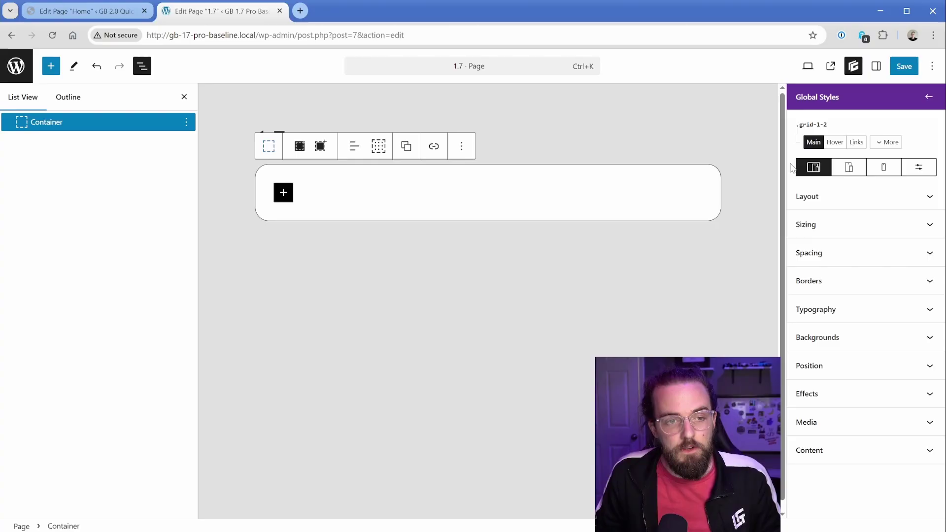
Insert a Headline in the container, set its text to the blue accent colour, and start typing 'Blue headline'
click(284, 193)
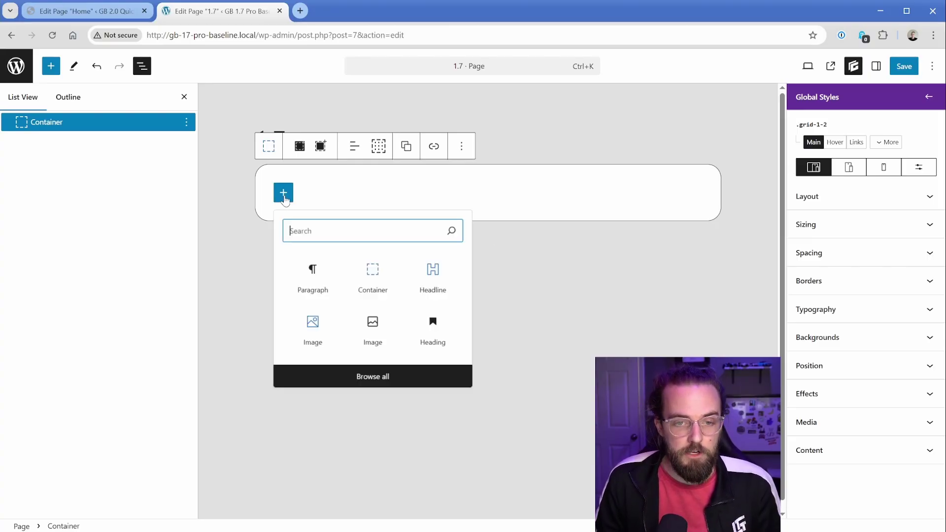
click(423, 270)
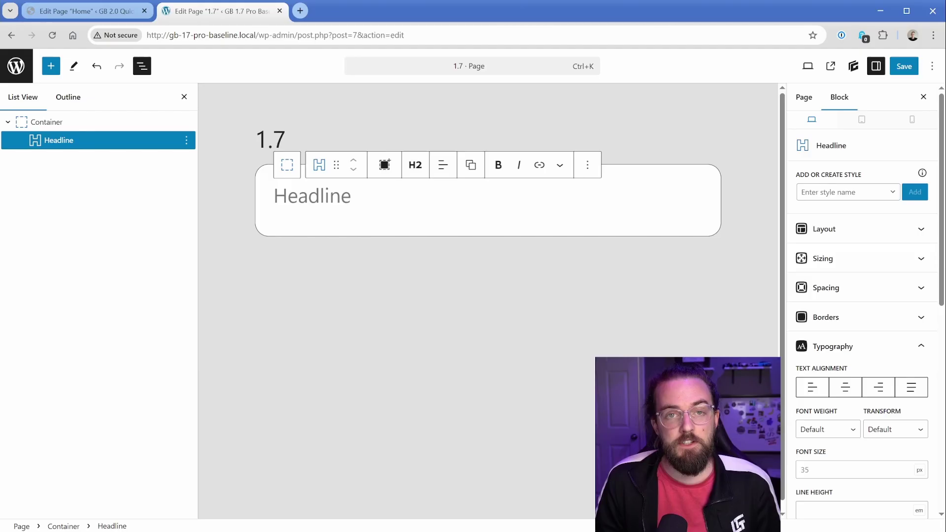
click(840, 350)
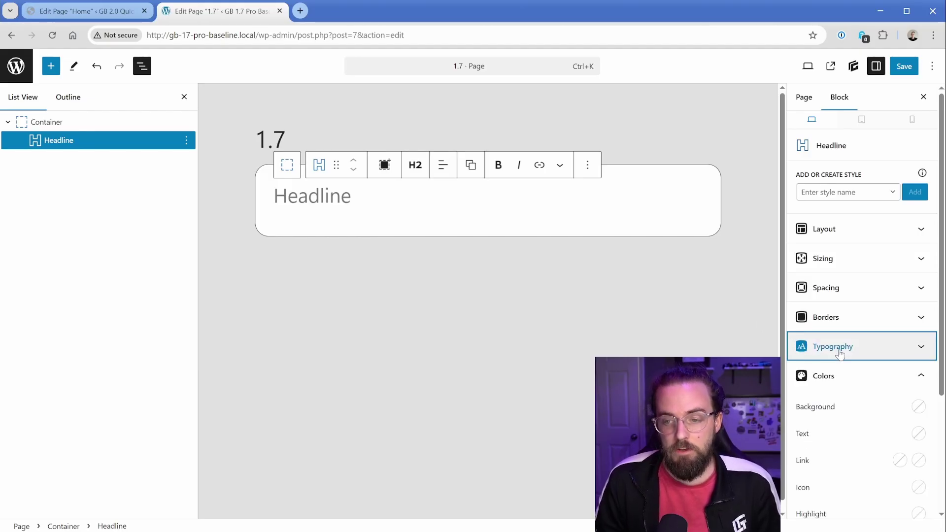
scroll(843, 380, down, 2)
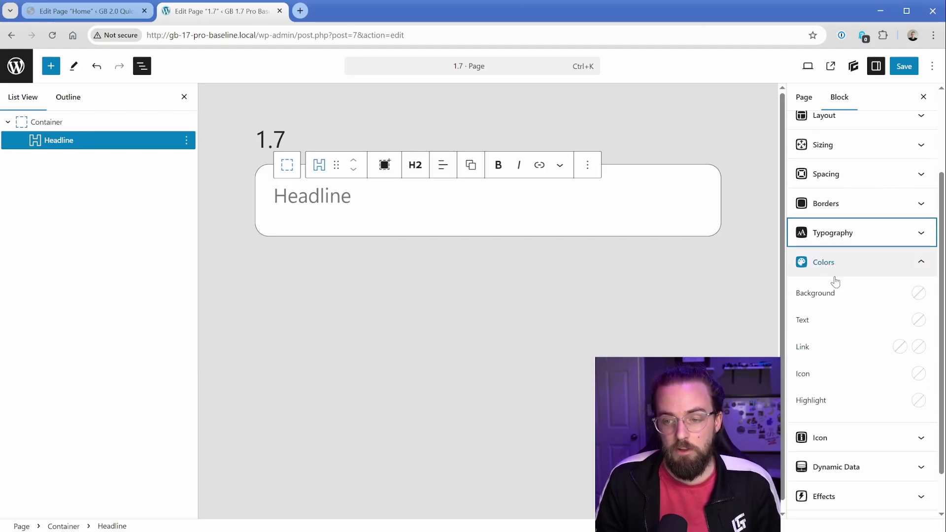
click(914, 321)
click(890, 287)
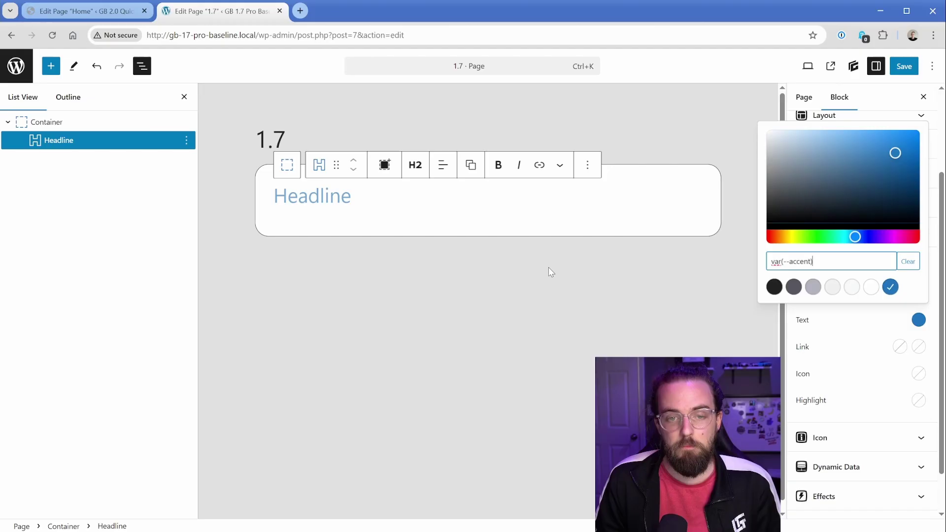
click(363, 222)
text(Blue headlujne)
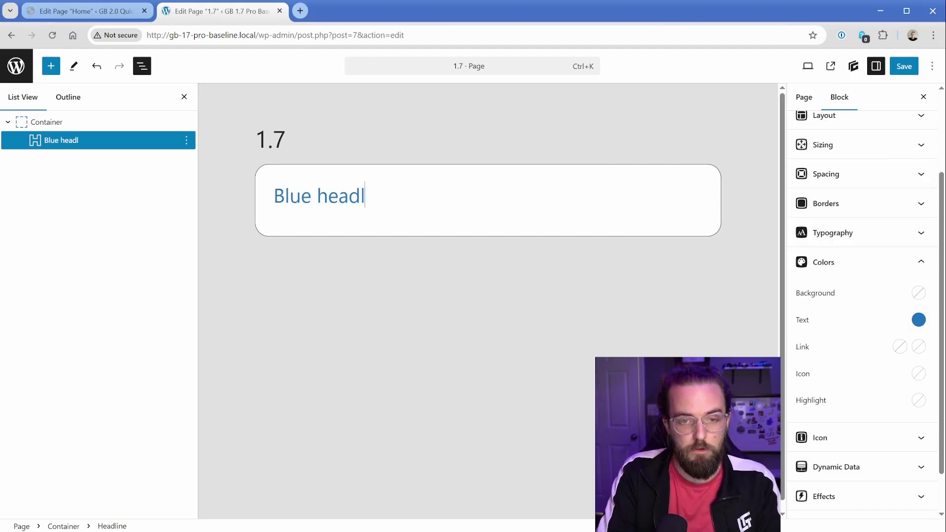
key(BackSpace)
key(BackSpace)
key(BackSpace)
key(BackSpace)
Finish the headline as 'Blue headline.' and apply the .h1-alt global style, opening it for editing
text(ine.)
scroll(860, 250, up, 3)
click(833, 192)
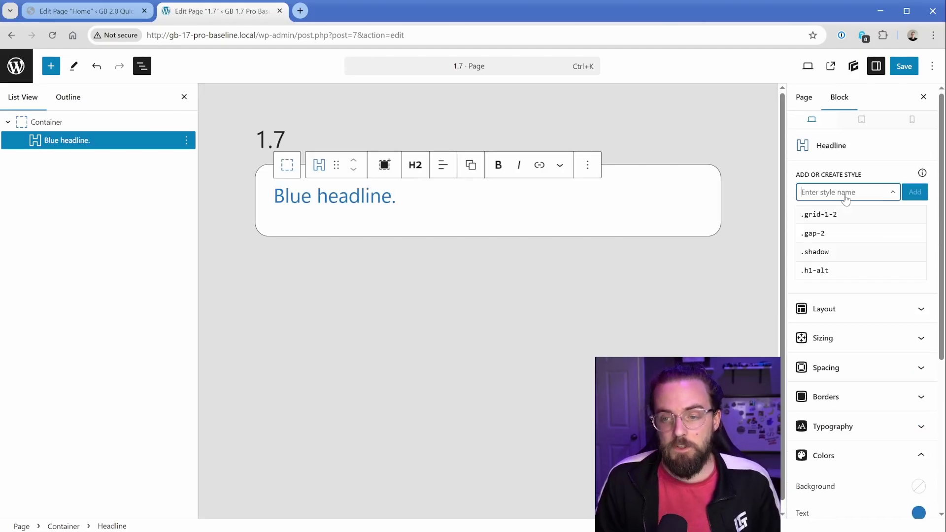
click(833, 272)
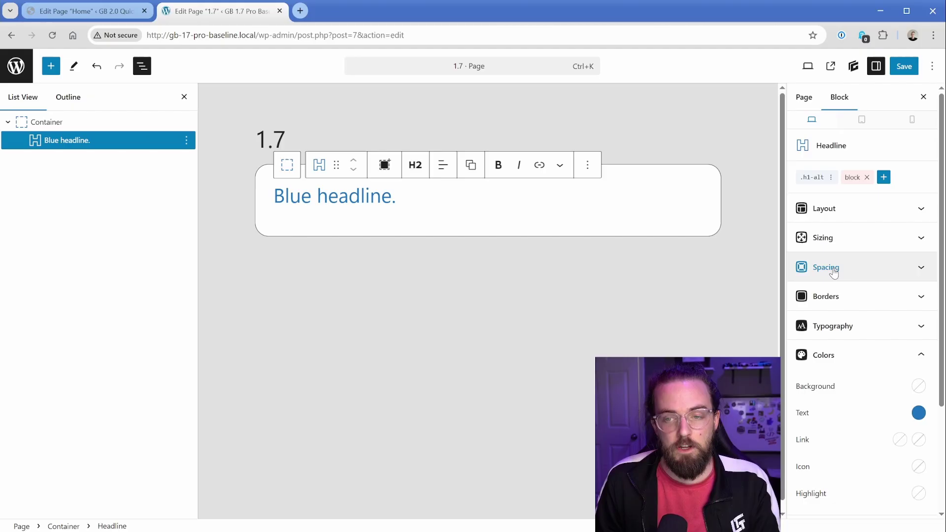
click(814, 176)
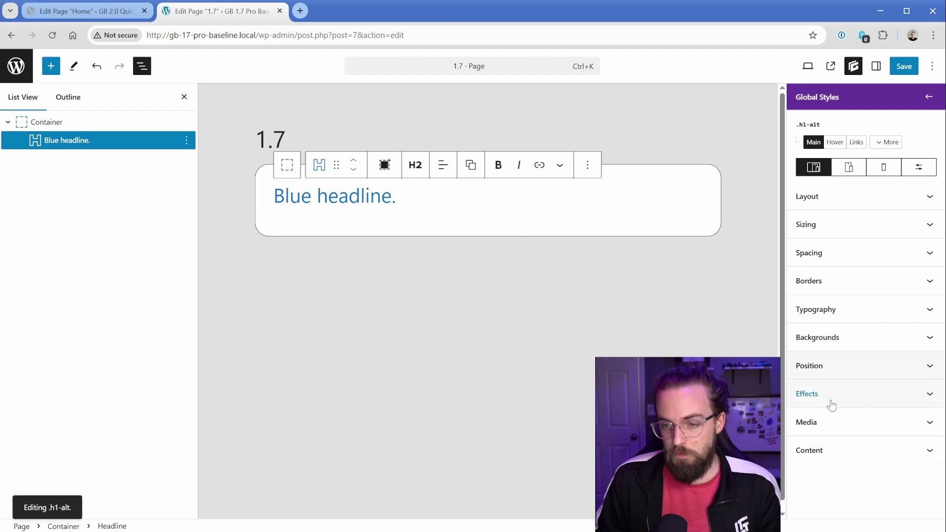
Set the .h1-alt text colour to var(--accent), then move to the 2.0 page editor
click(834, 309)
click(805, 188)
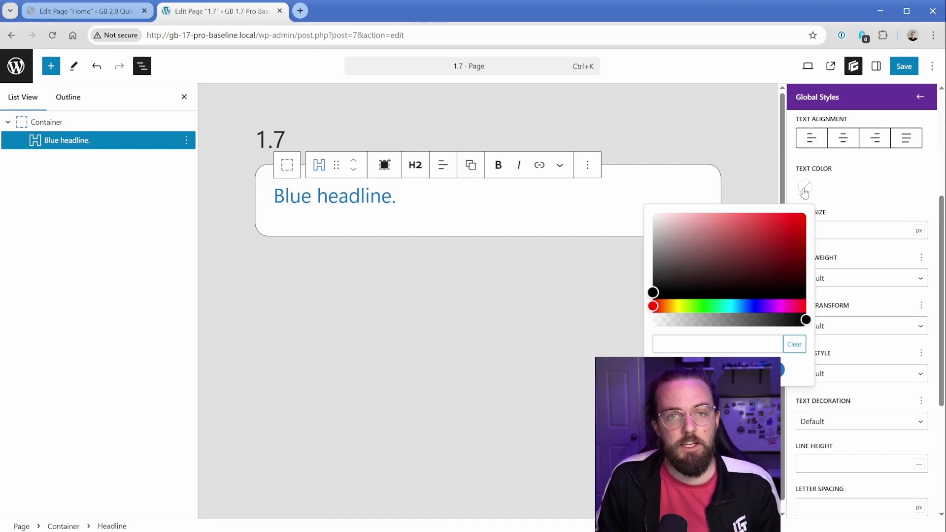
click(839, 176)
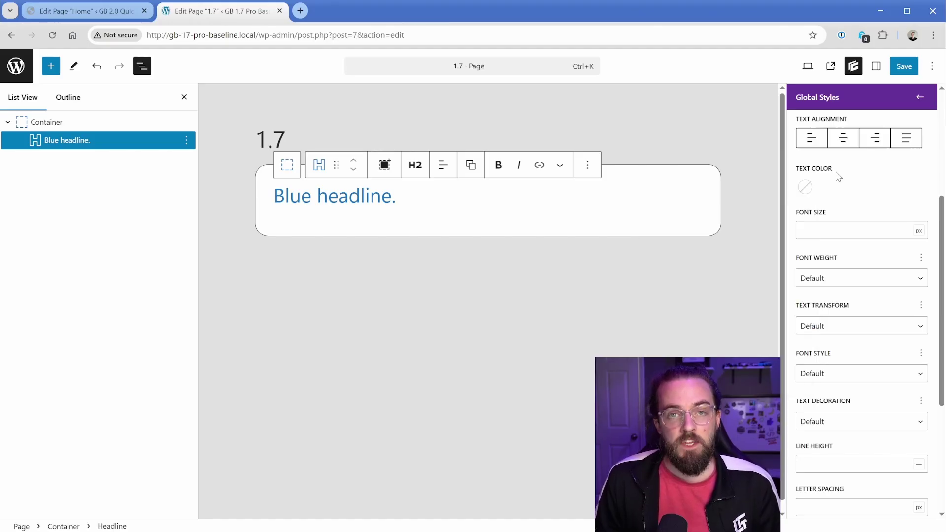
click(805, 187)
text(var(--accent))
click(847, 201)
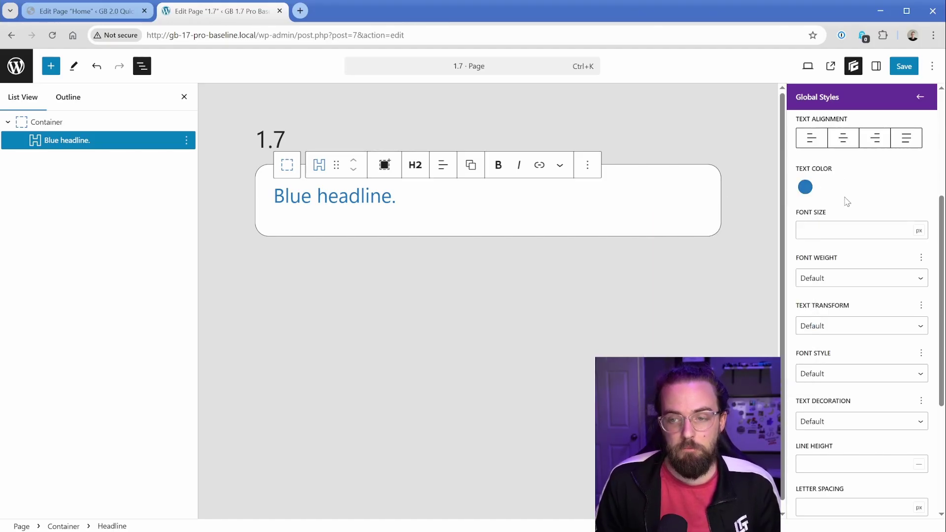
click(119, 16)
Replace the 2.0 page's empty paragraph with a Container block
click(148, 123)
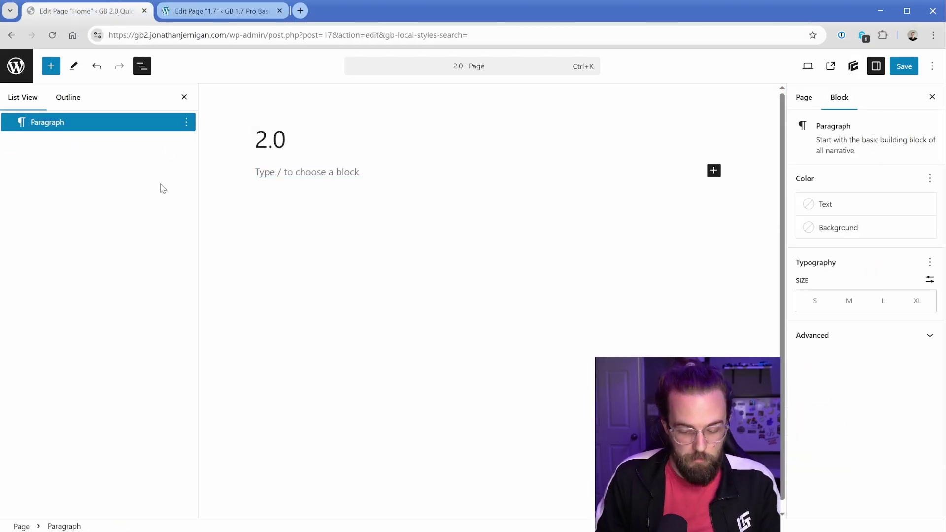
text(/cont)
click(298, 192)
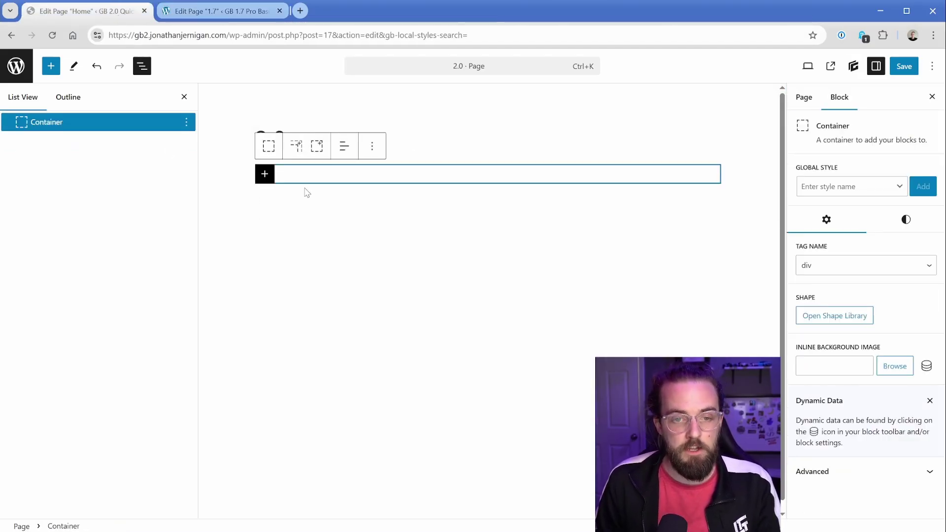
Add a Text block inside the Container, keep its h2 tag, and reselect the Container
click(265, 174)
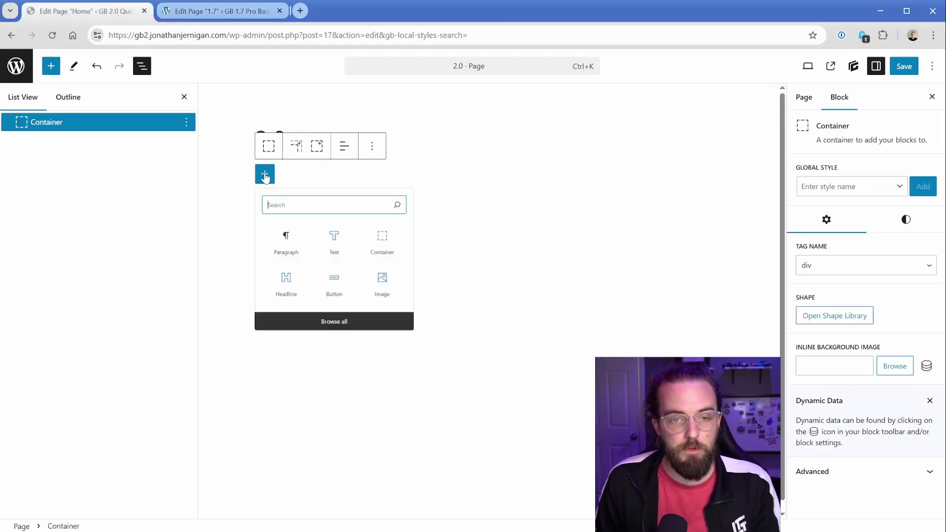
click(341, 248)
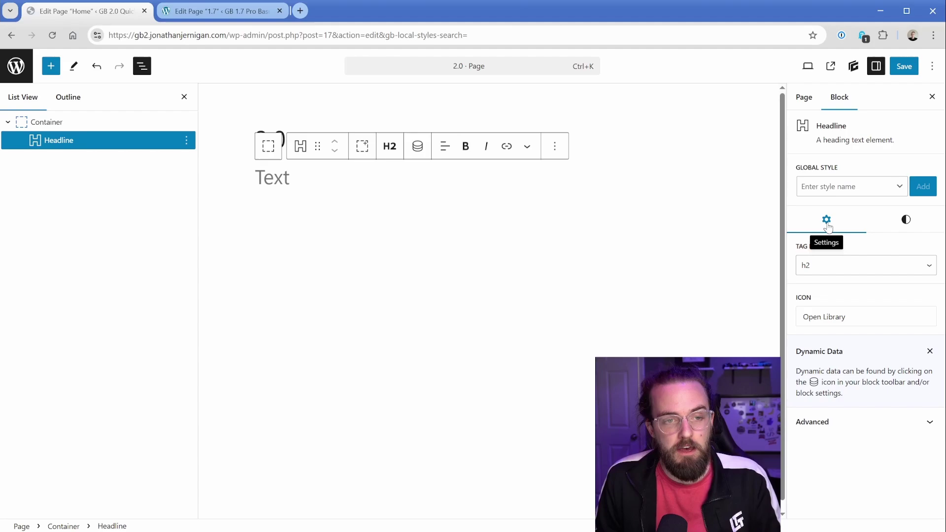
click(838, 270)
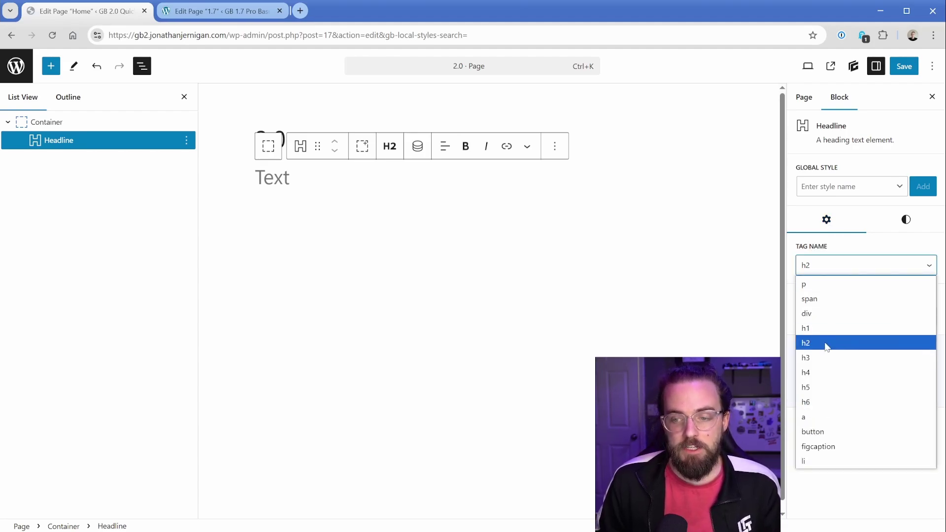
click(832, 268)
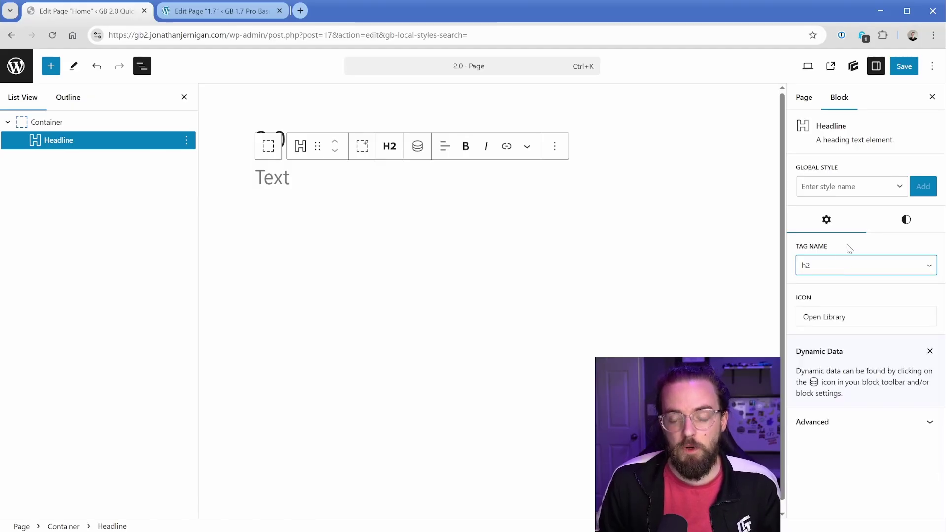
click(126, 122)
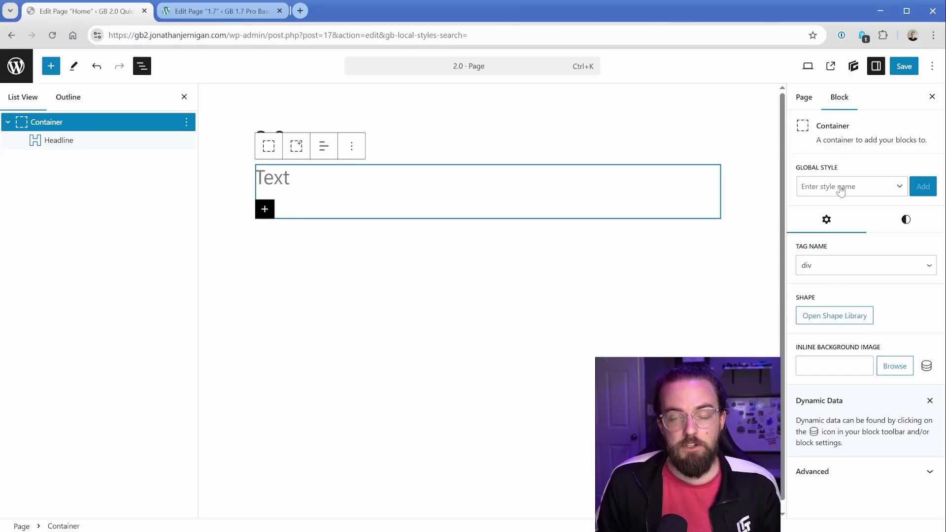
Open the Container's Styles tab and scroll through its Layout, Sizing, Spacing and Typography sections
click(901, 225)
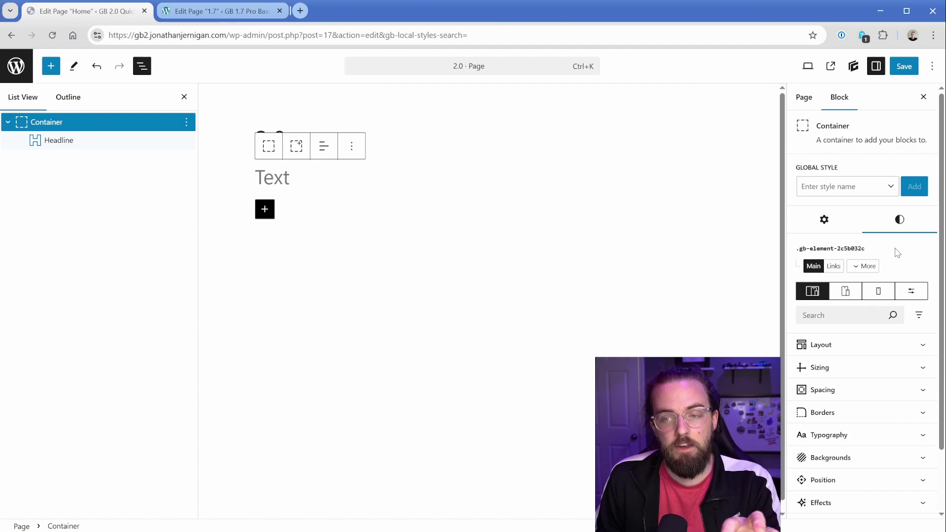
scroll(904, 222, down, 2)
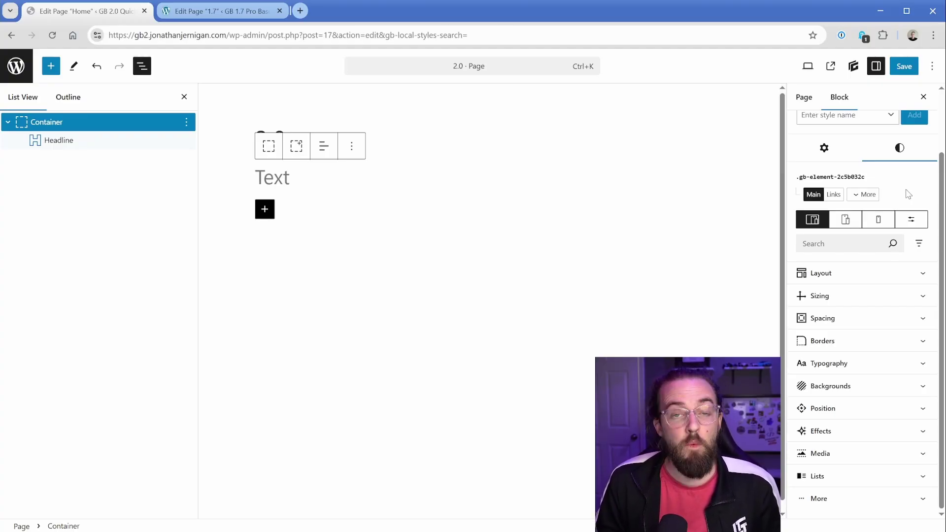
Select the Headline and set its Typography text colour to the blue preset swatch
click(132, 139)
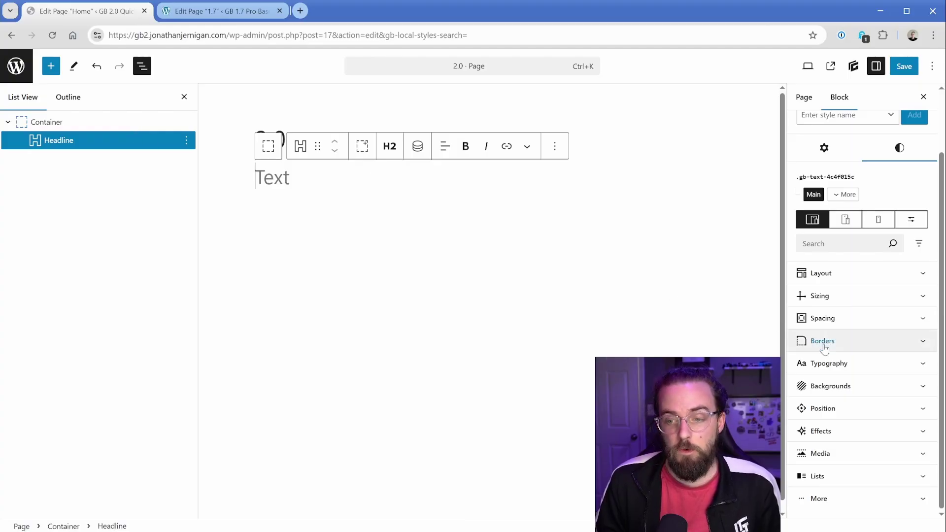
click(833, 365)
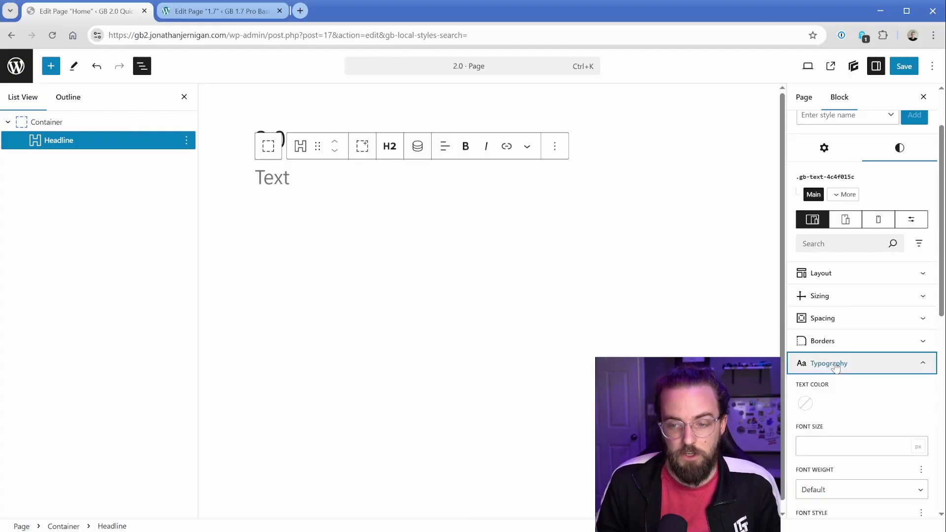
click(808, 405)
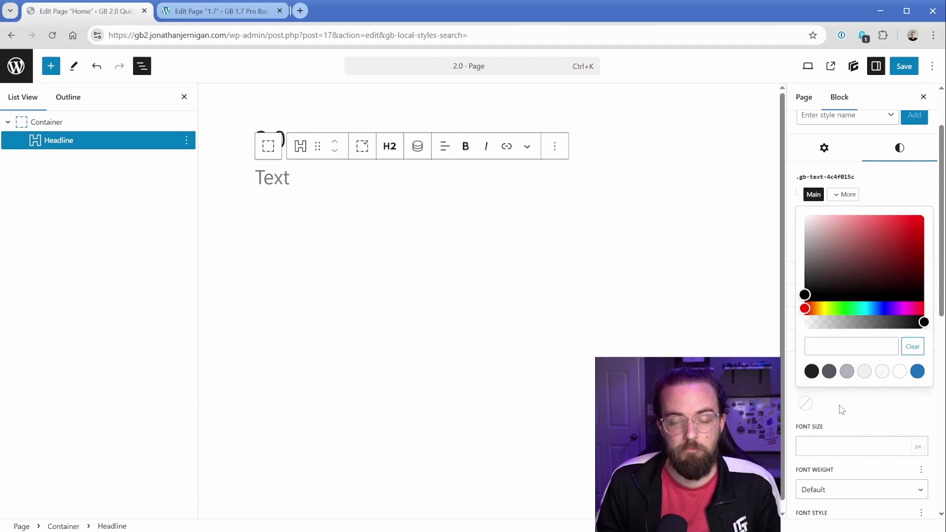
click(918, 372)
click(884, 408)
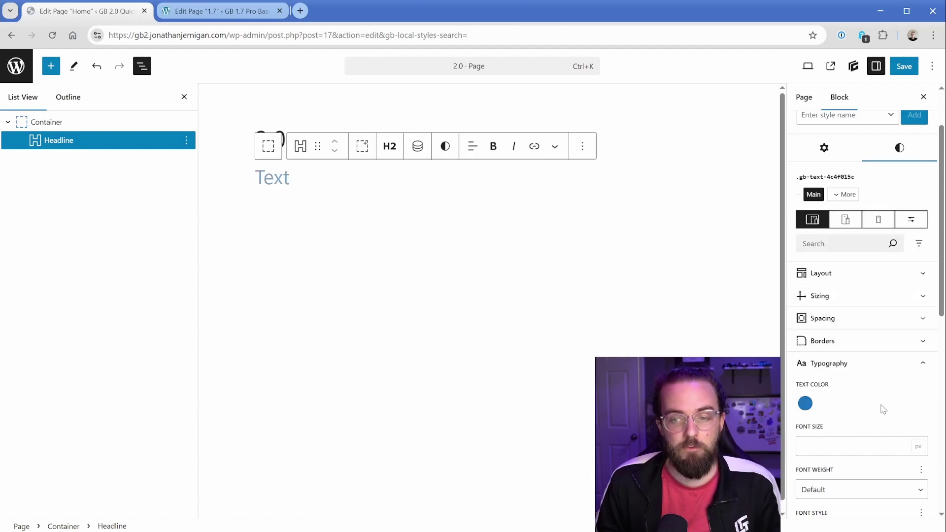
click(857, 363)
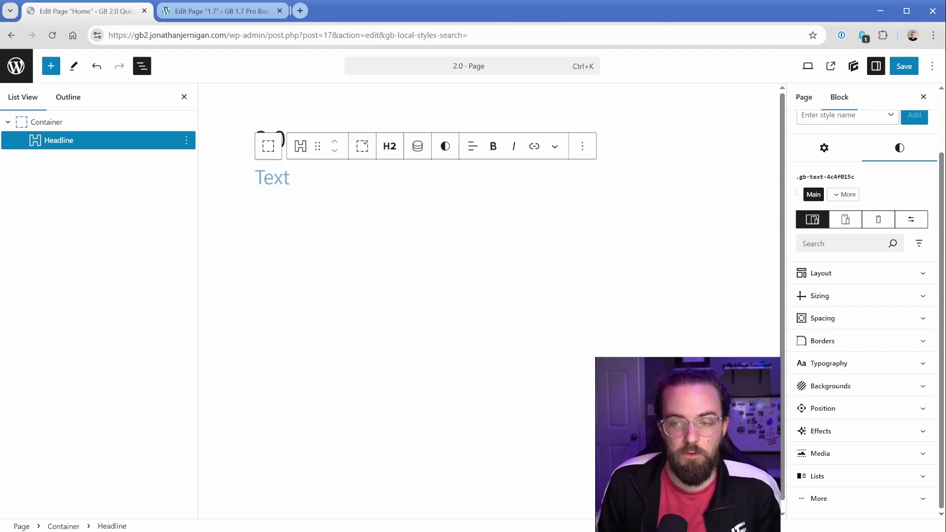
click(790, 244)
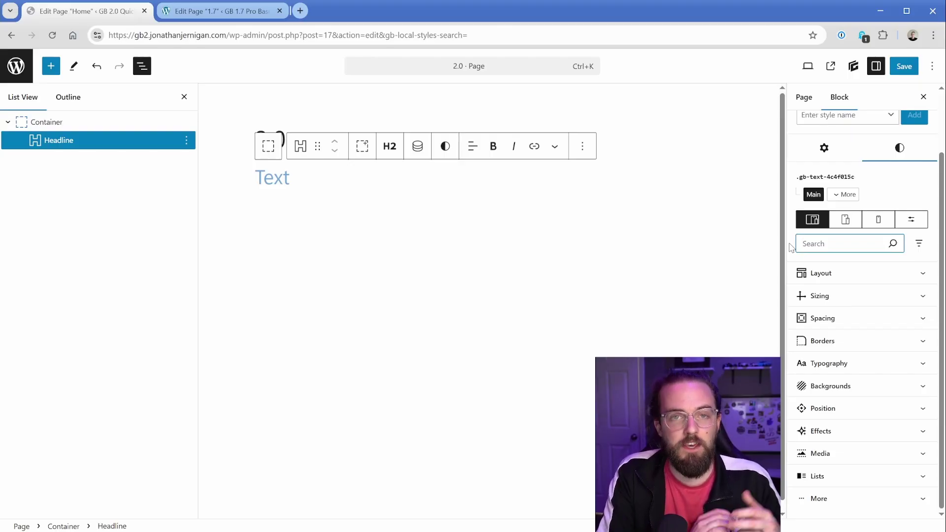
text(color)
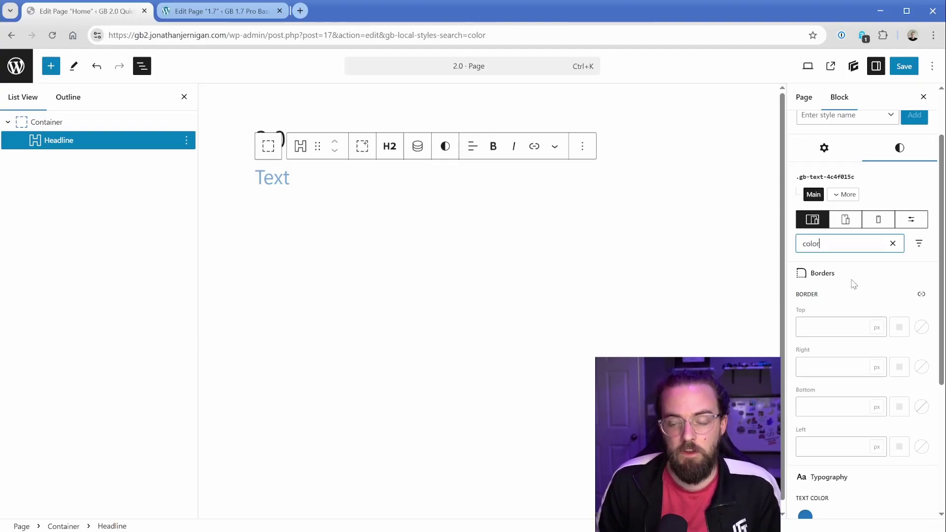
scroll(855, 287, down, 1)
scroll(838, 304, down, 3)
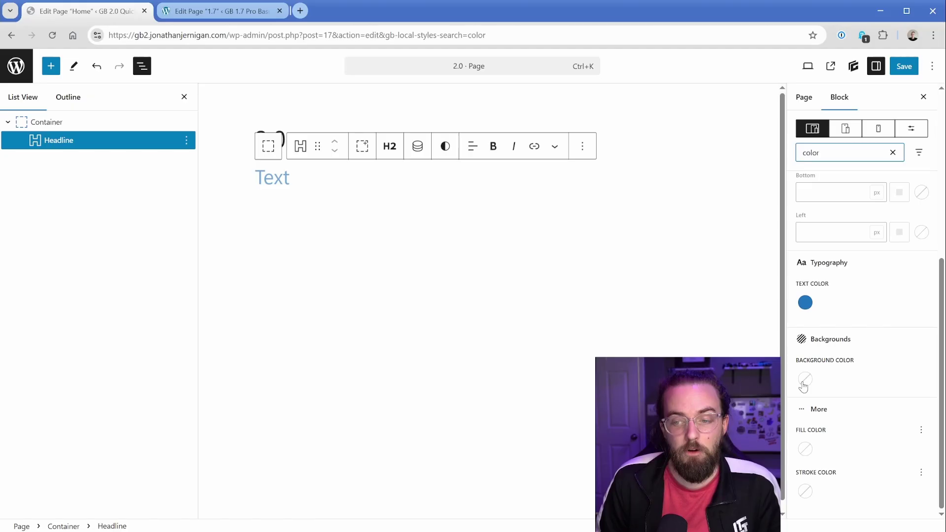
scroll(854, 386, up, 3)
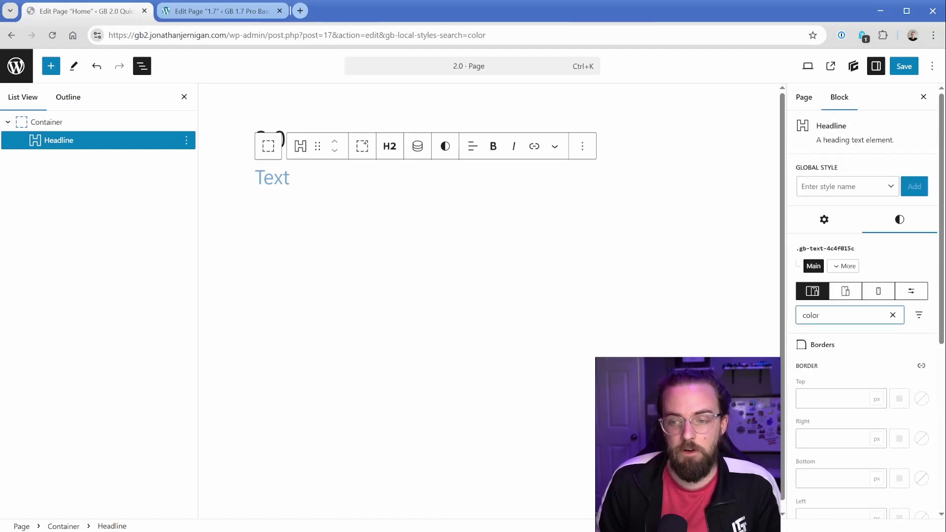
key(ctrl+a)
text(text color)
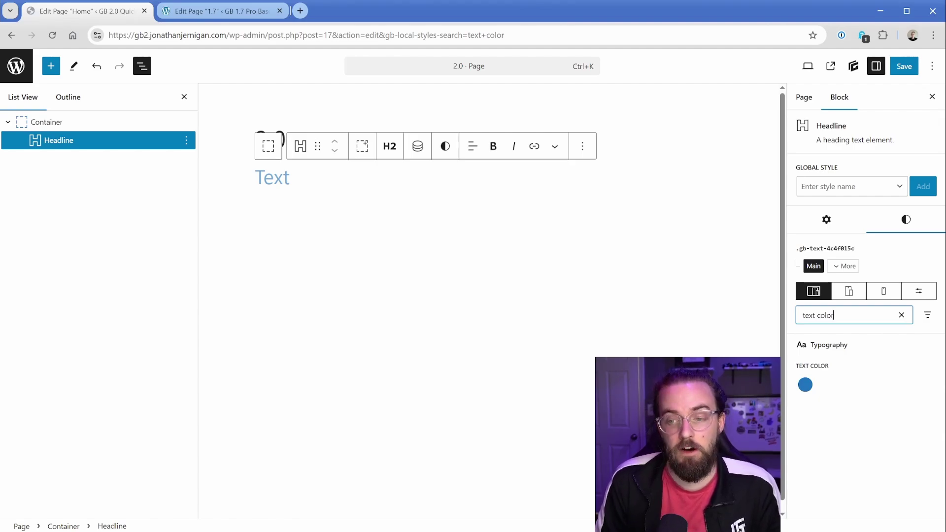
key(ctrl+a)
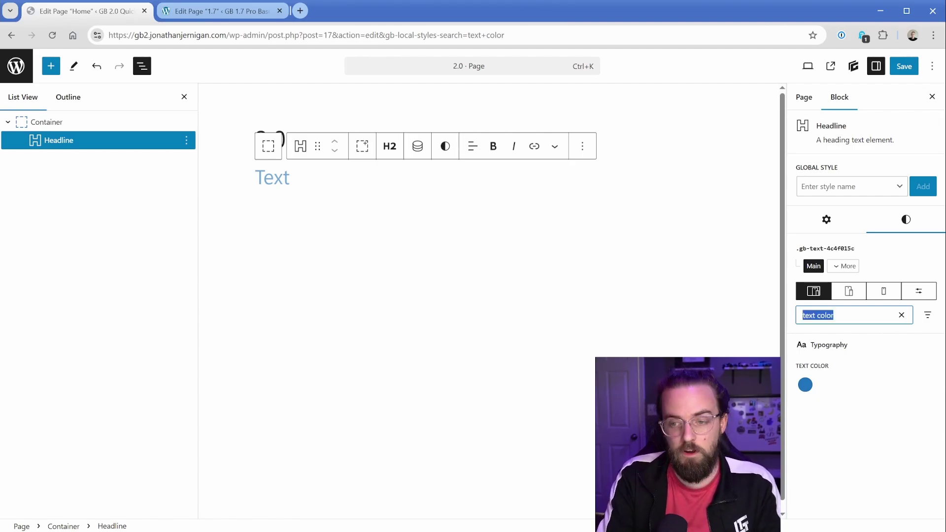
text(box shadow)
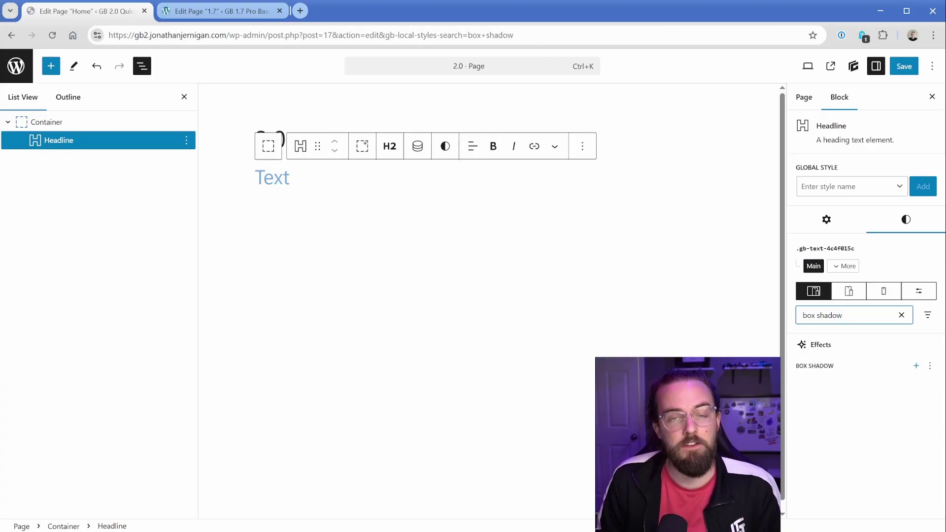
key(ctrl+a)
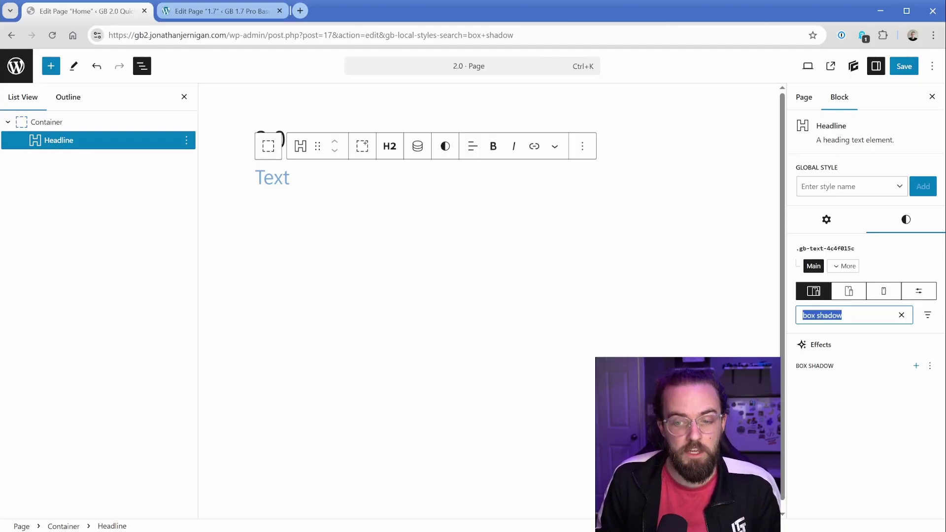
key(BackSpace)
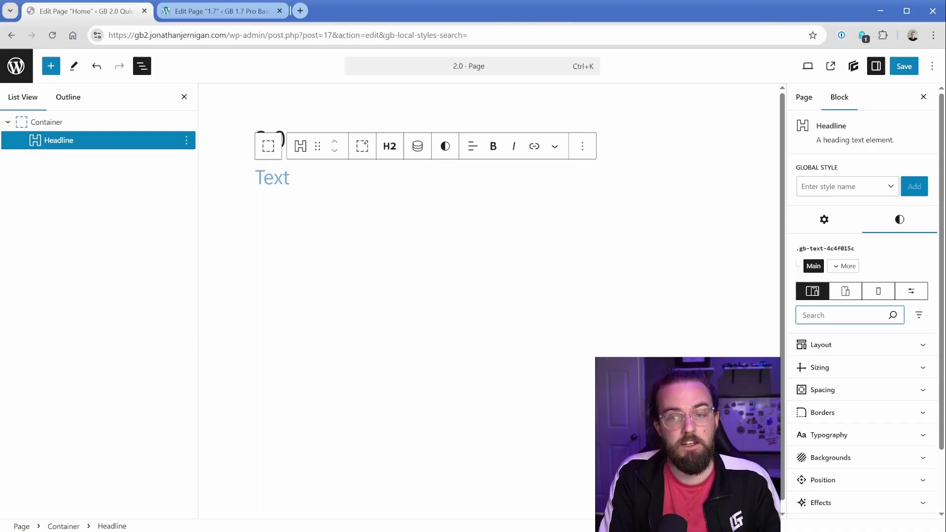
Expand the Headline's Typography, Spacing, Sizing, Layout and Position style sections to review them
scroll(866, 338, down, 2)
click(839, 366)
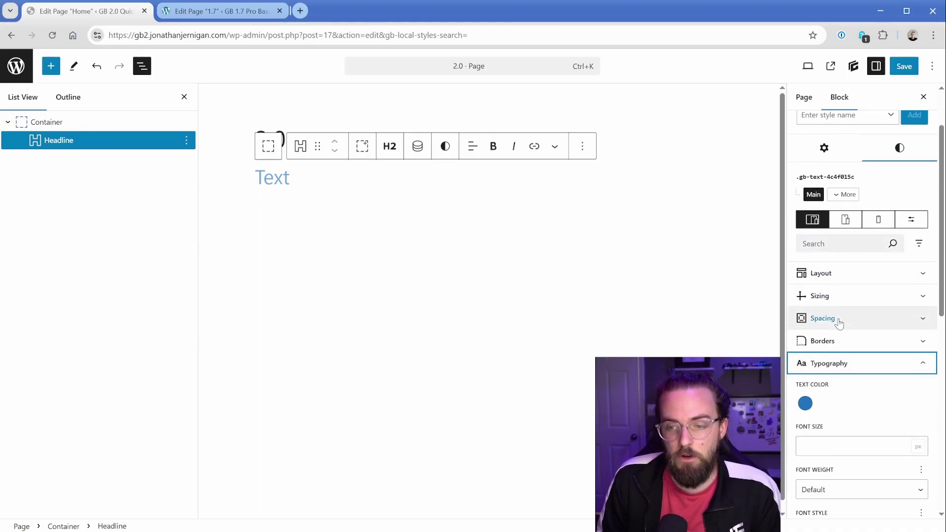
click(840, 320)
click(836, 298)
click(833, 274)
scroll(842, 351, down, 10)
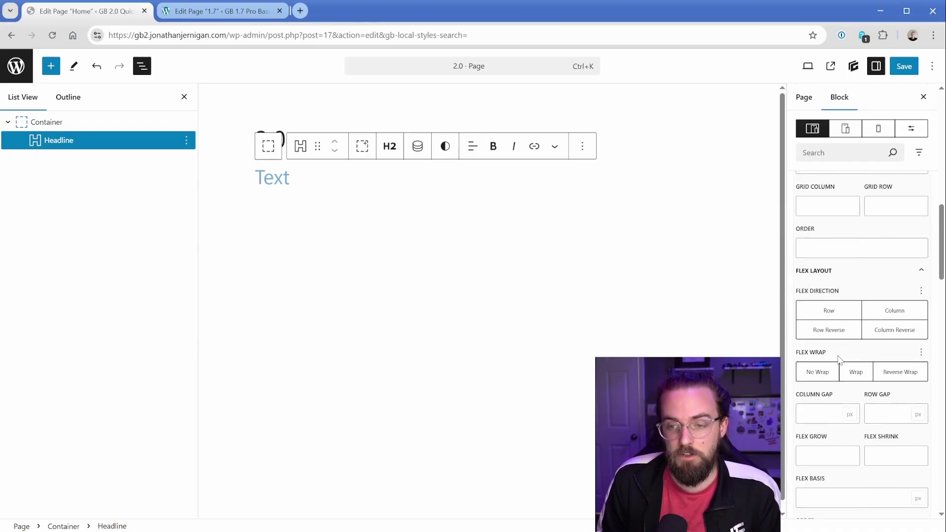
scroll(841, 351, down, 12)
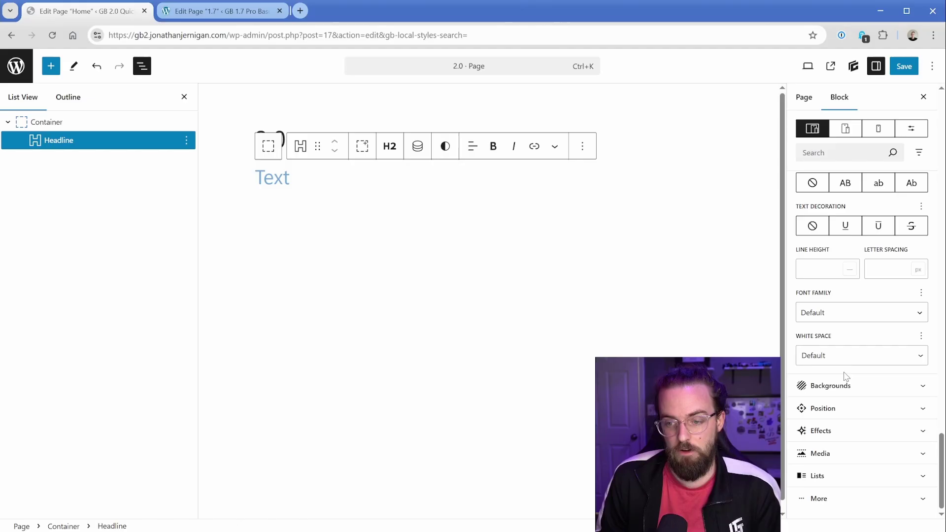
click(844, 410)
scroll(843, 395, down, 3)
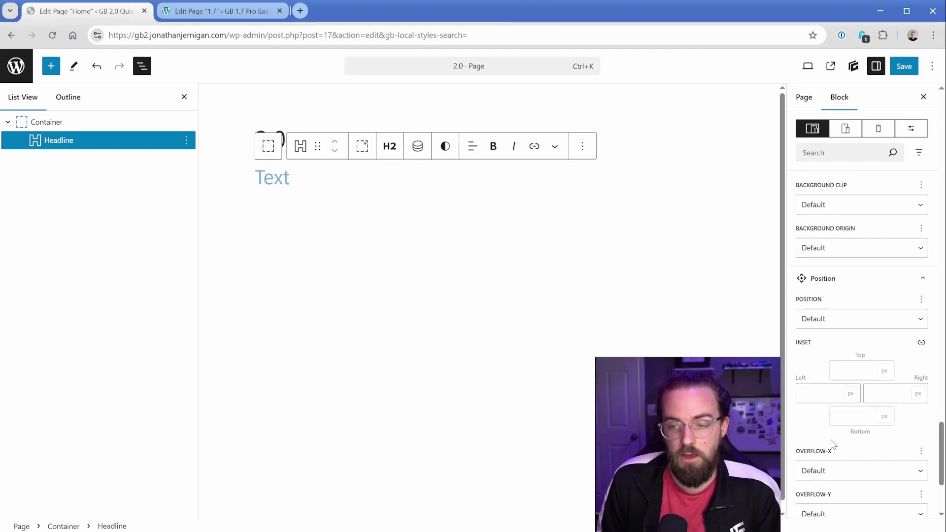
scroll(835, 456, down, 3)
scroll(835, 444, up, 10)
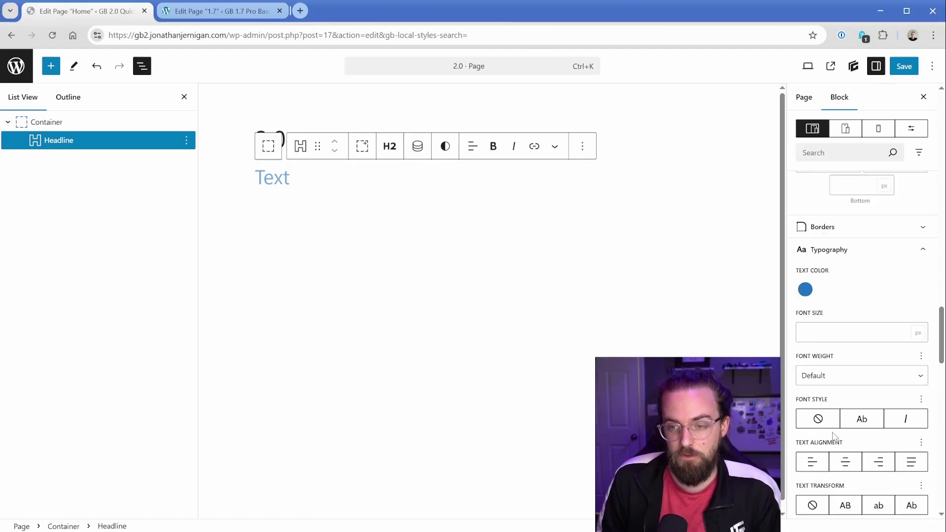
scroll(835, 438, up, 8)
scroll(834, 437, down, 3)
Search the styles for 'size' and set the Headline's font size to 5rem
click(838, 152)
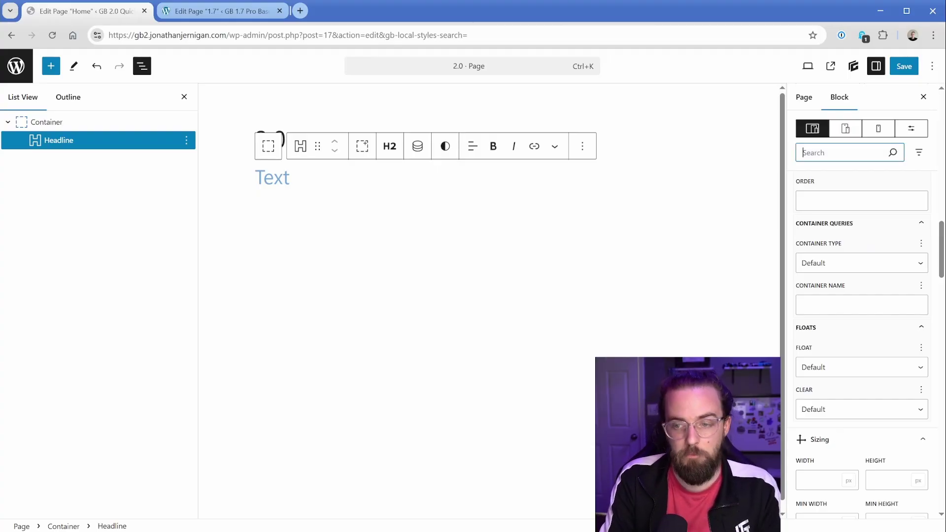
text(size)
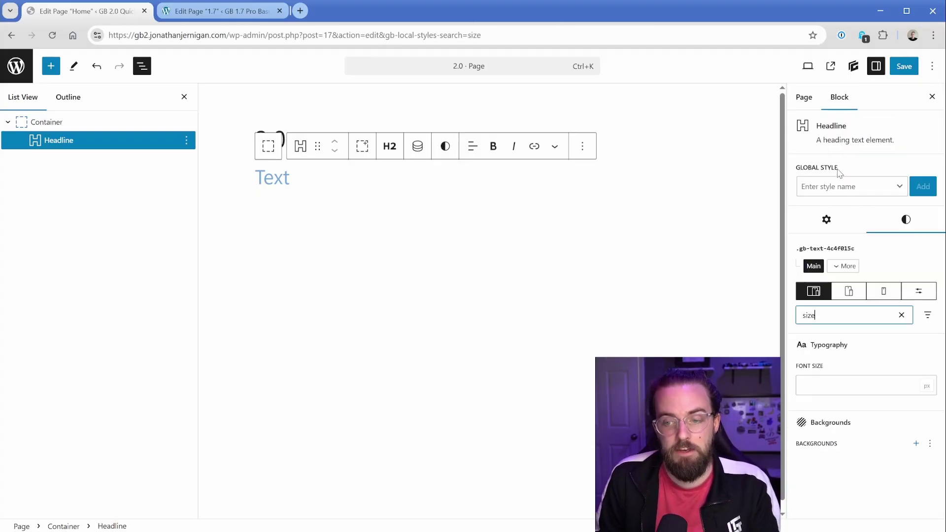
click(838, 385)
text(5rem)
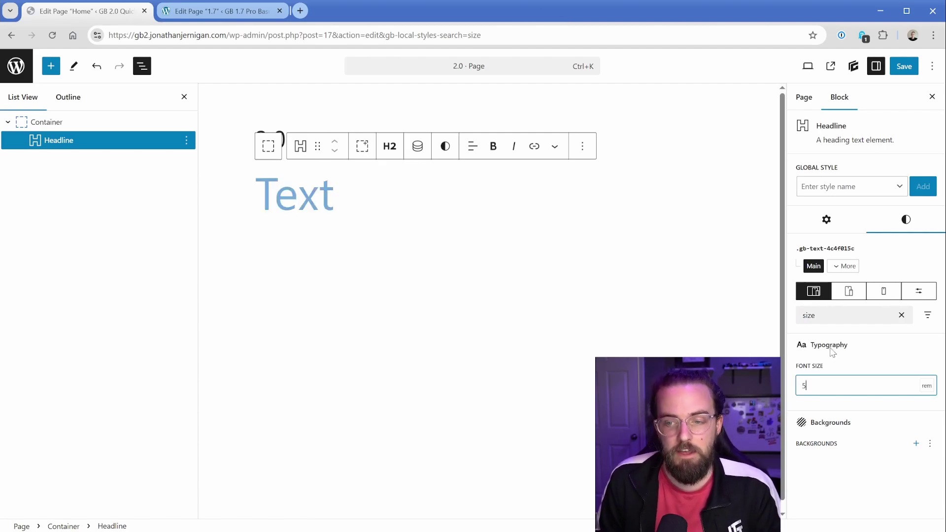
Search for 'weight' and set the Headline's font weight to 700
double_click(809, 315)
text(weight)
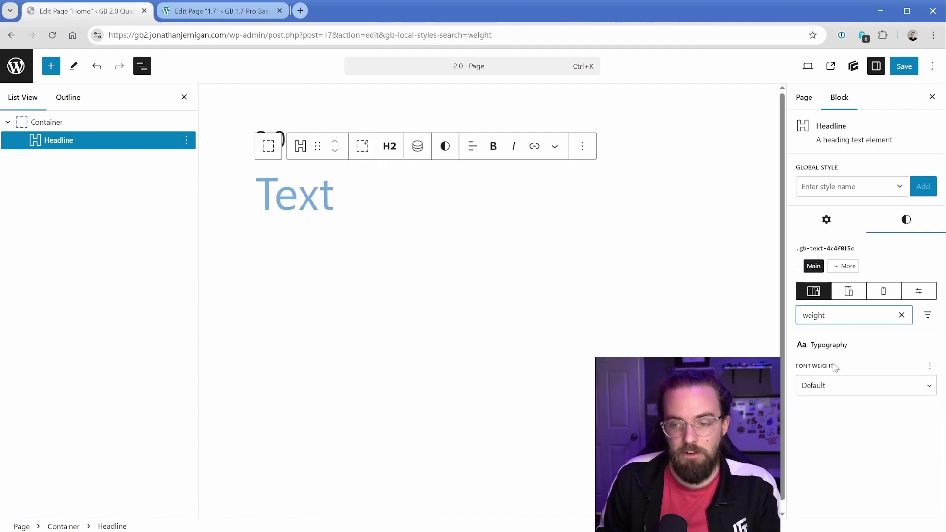
click(838, 385)
click(832, 427)
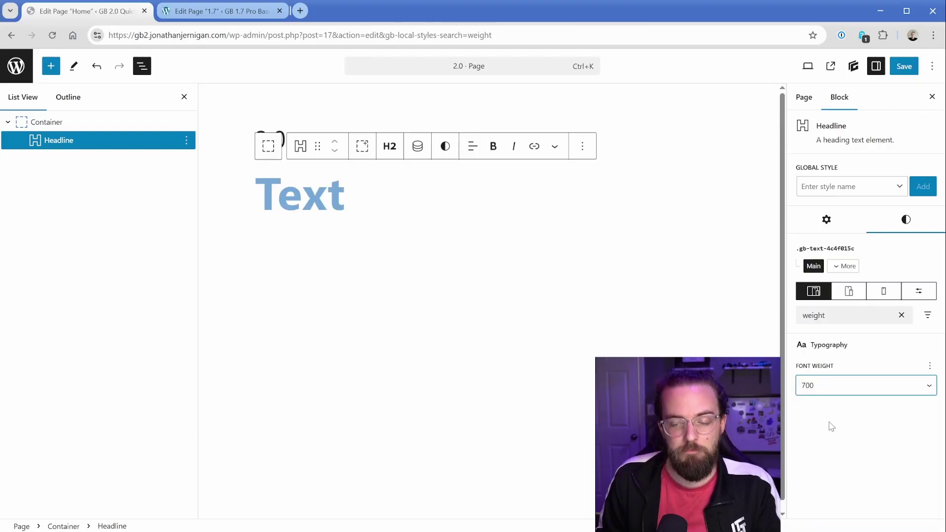
Clear the style search and set Filter Controls to 'Hide empty controls'
click(901, 316)
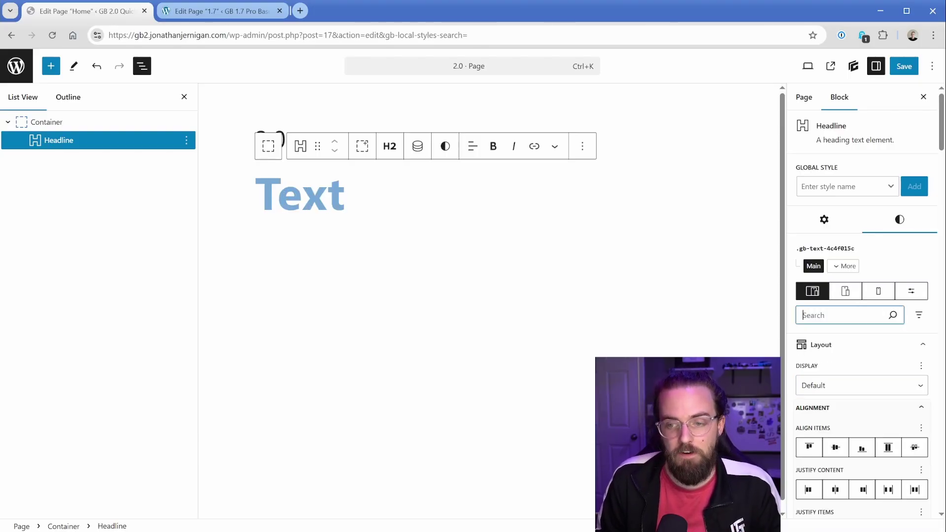
click(792, 301)
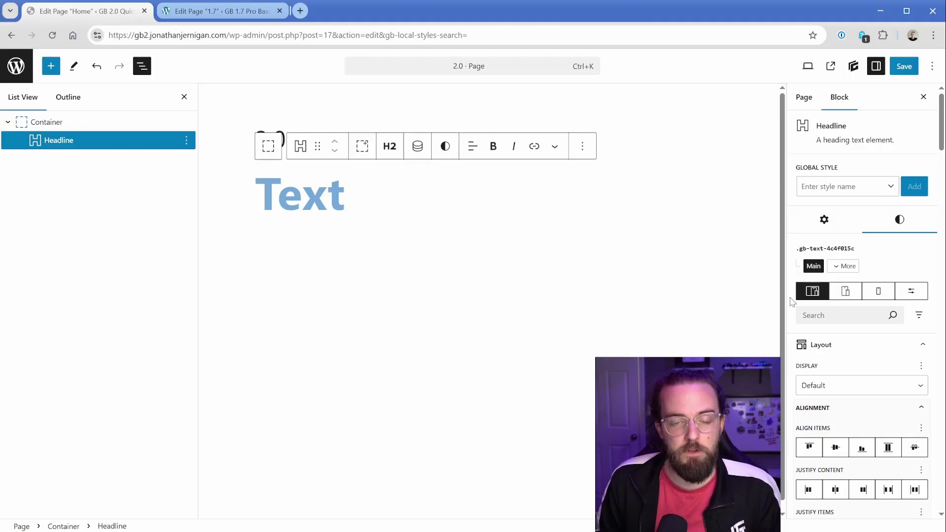
click(923, 319)
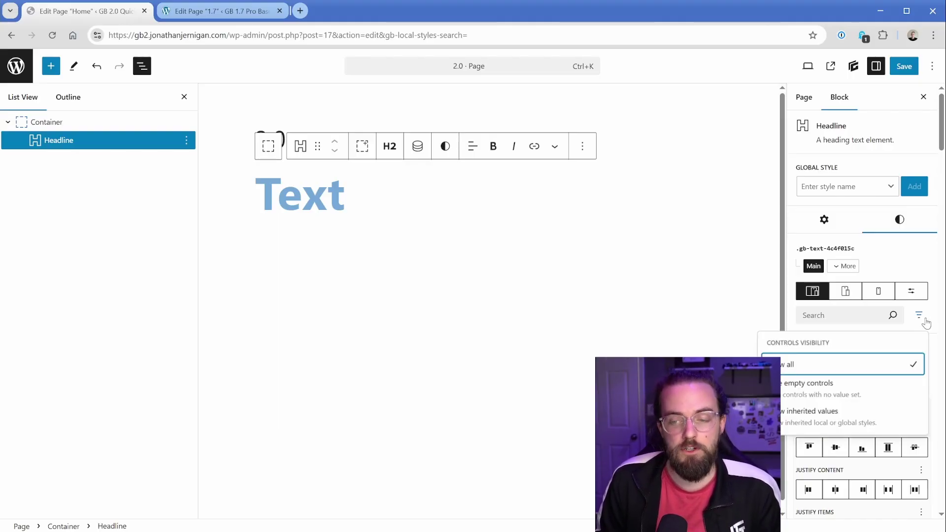
click(813, 386)
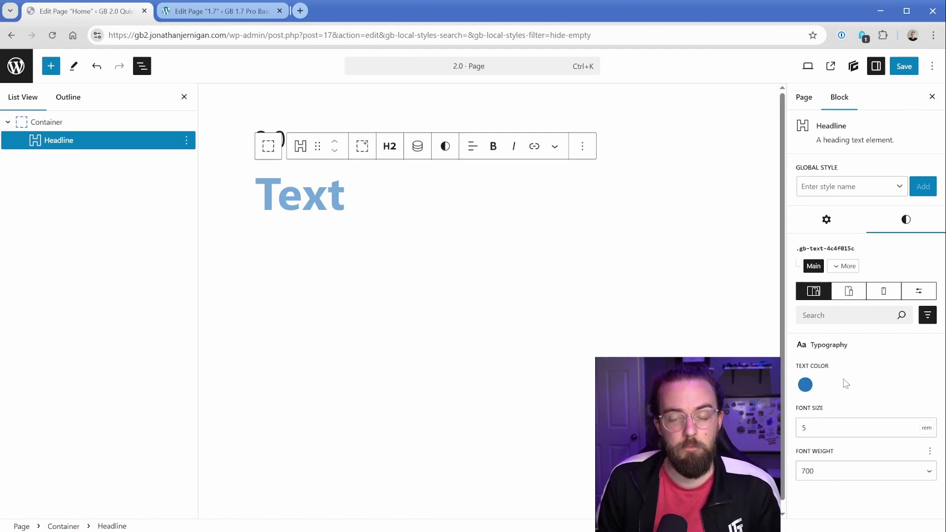
Change the Headline's font size from 5 to 6rem
double_click(804, 427)
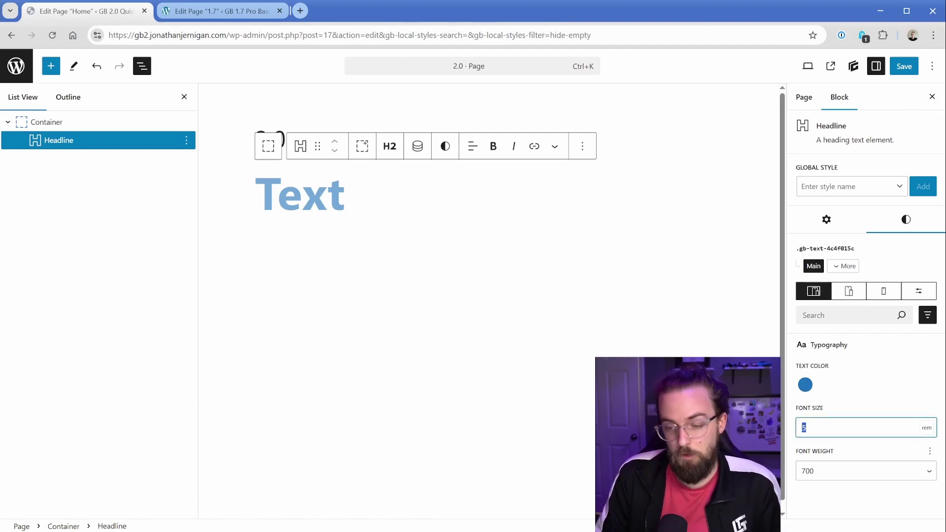
text(6)
click(847, 400)
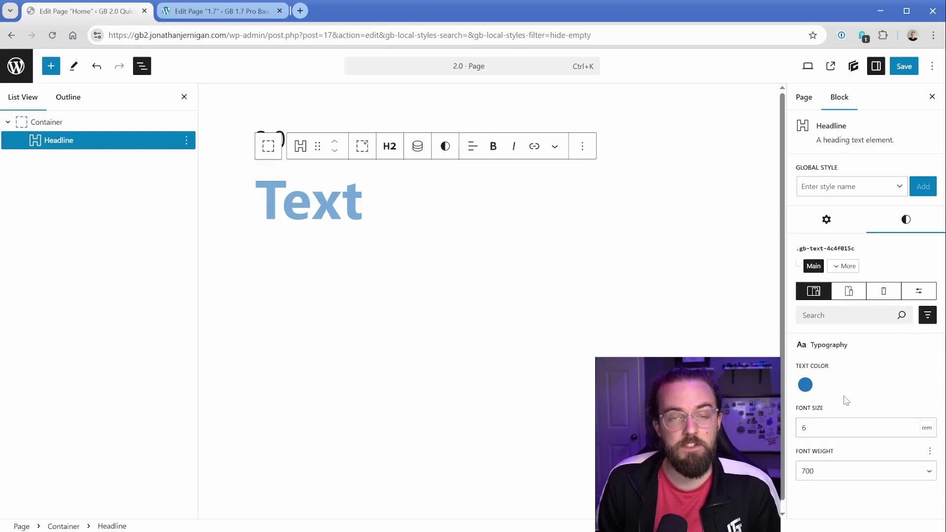
Set Filter Controls back to 'Show all' for the Headline's styles
click(928, 315)
click(851, 366)
scroll(848, 358, down, 15)
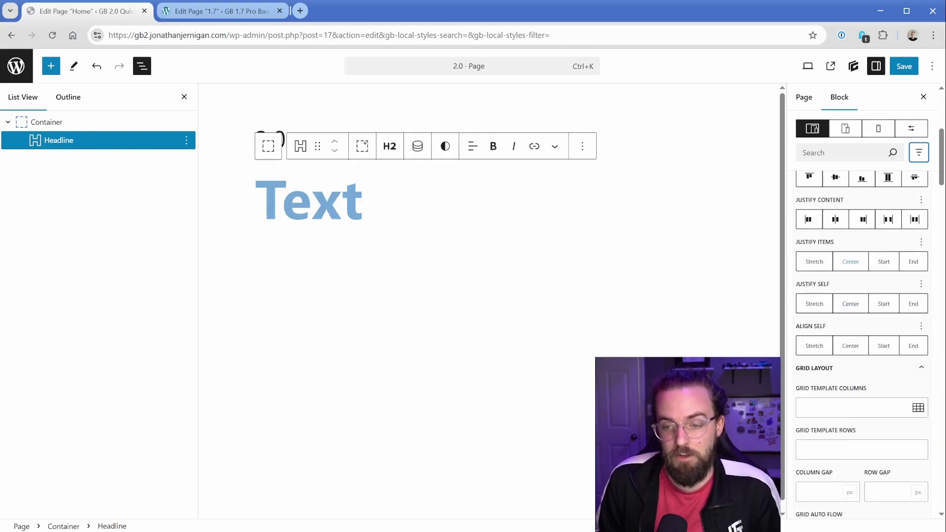
scroll(843, 315, up, 3)
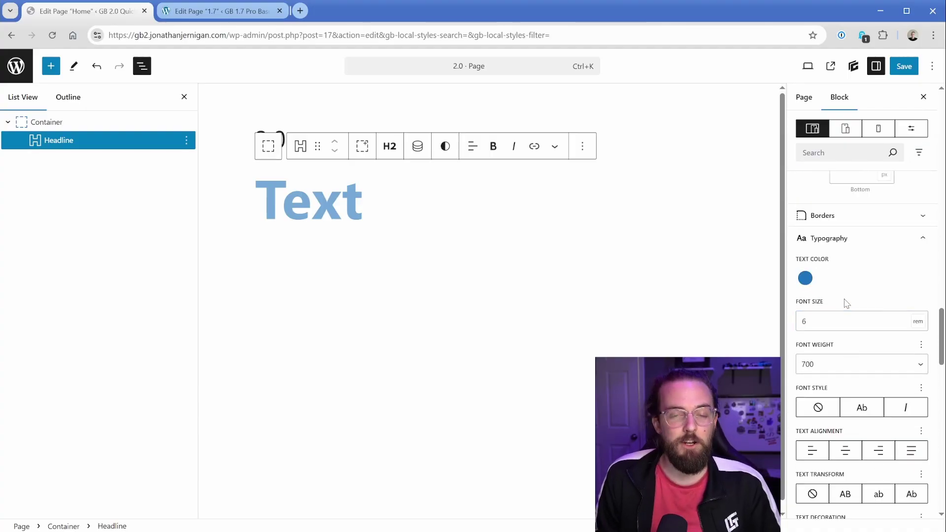
scroll(820, 288, up, 10)
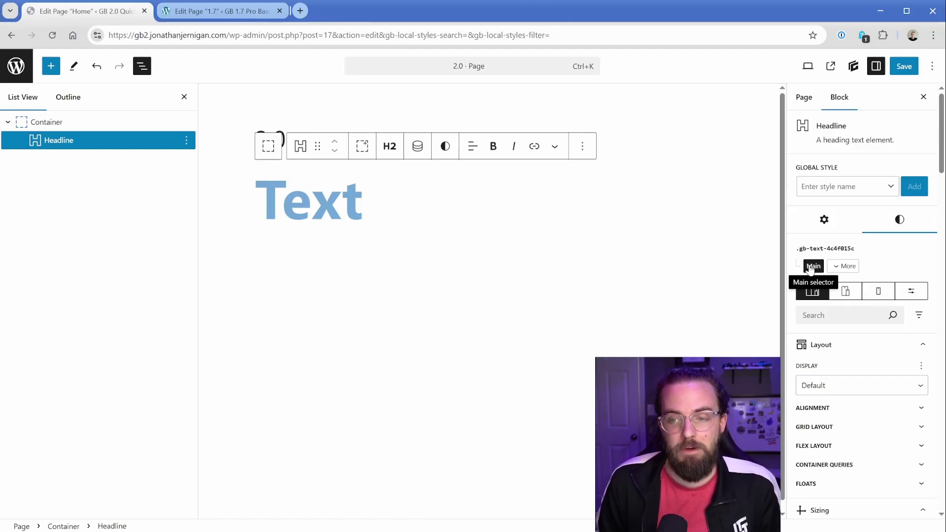
Cancel the More selectors list, collapse Layout, Sizing and Spacing, and list the global style classes
click(847, 267)
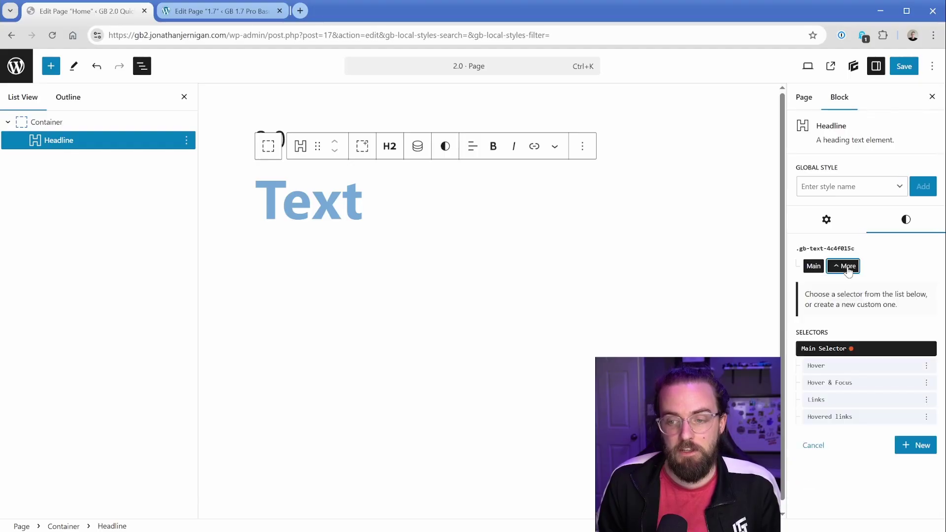
click(814, 446)
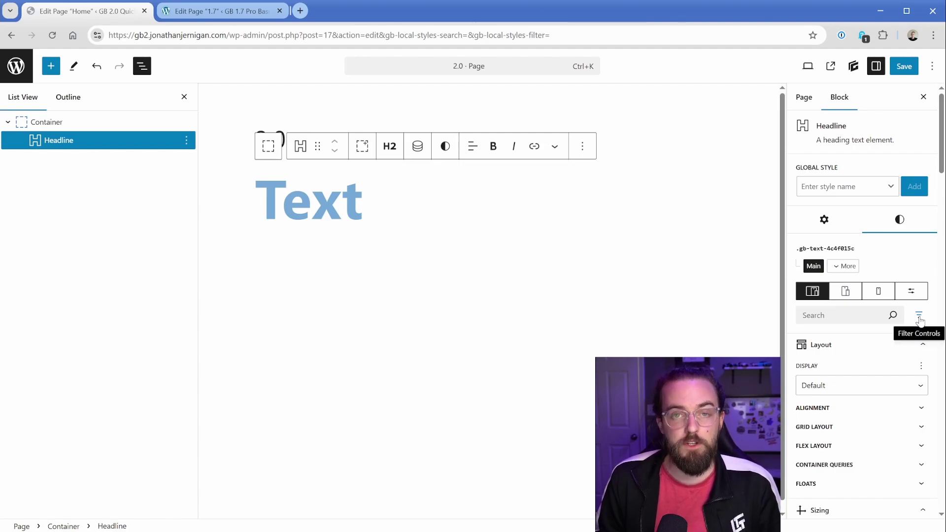
click(846, 345)
click(845, 368)
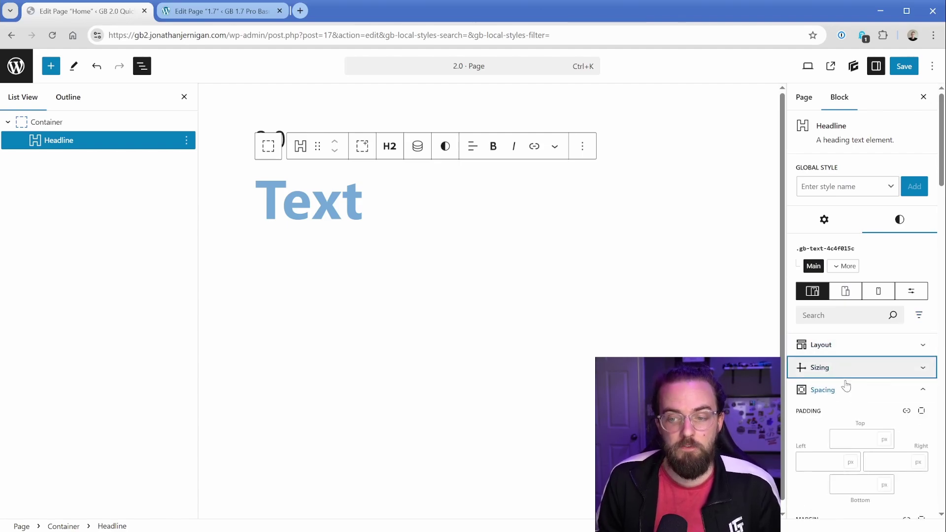
click(845, 390)
click(837, 190)
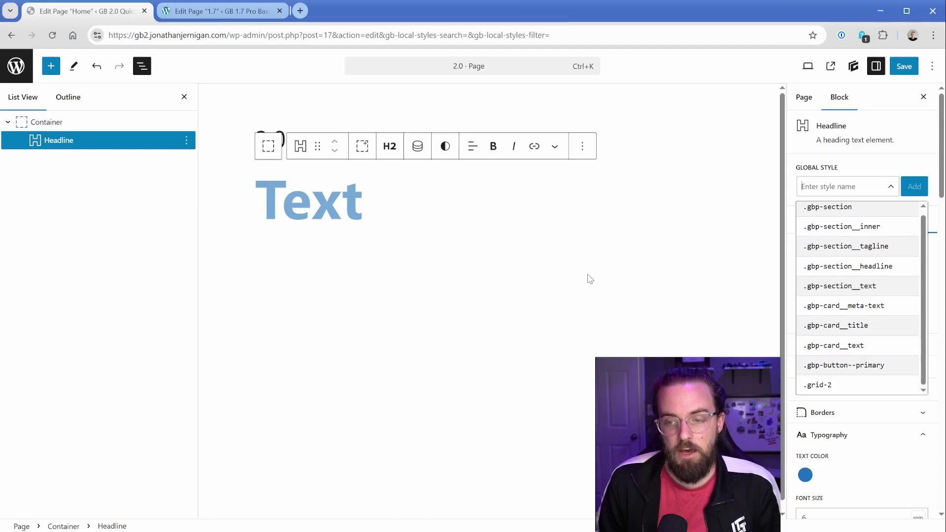
Give the Container the .grid-2 global style found by searching 'grid', then move to the 1.7 page tab
click(162, 122)
click(836, 190)
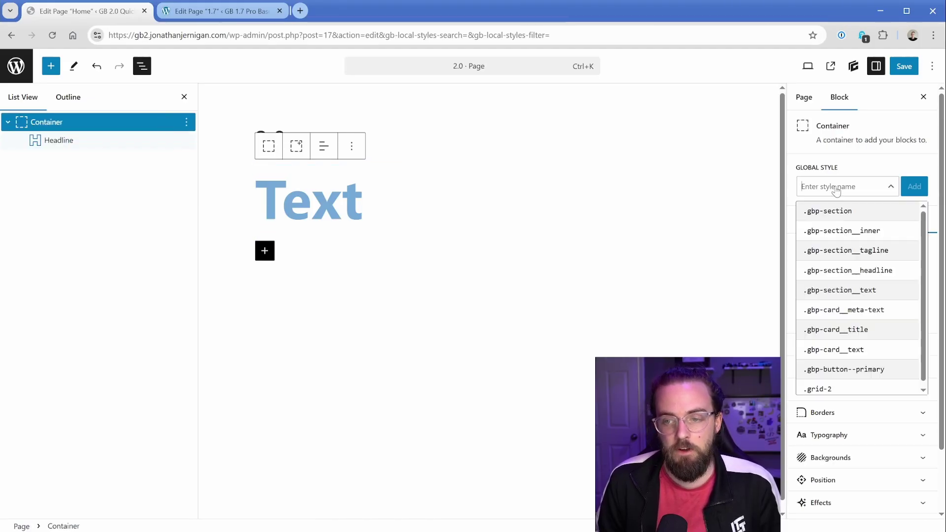
text(grid)
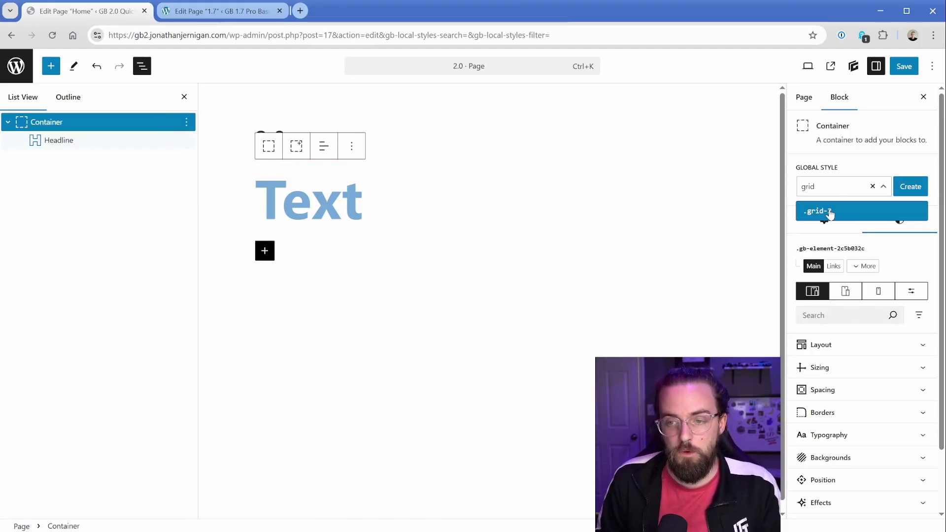
click(828, 211)
click(820, 176)
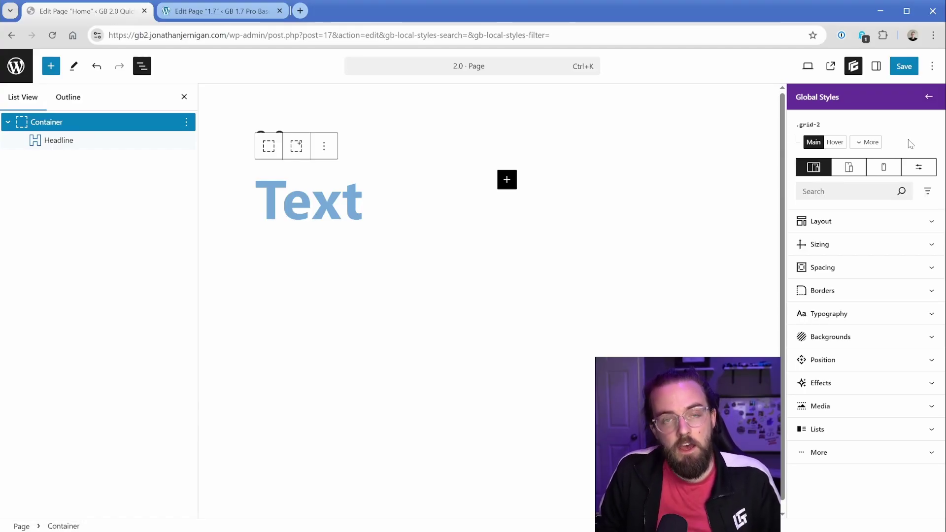
key(ctrl+Tab)
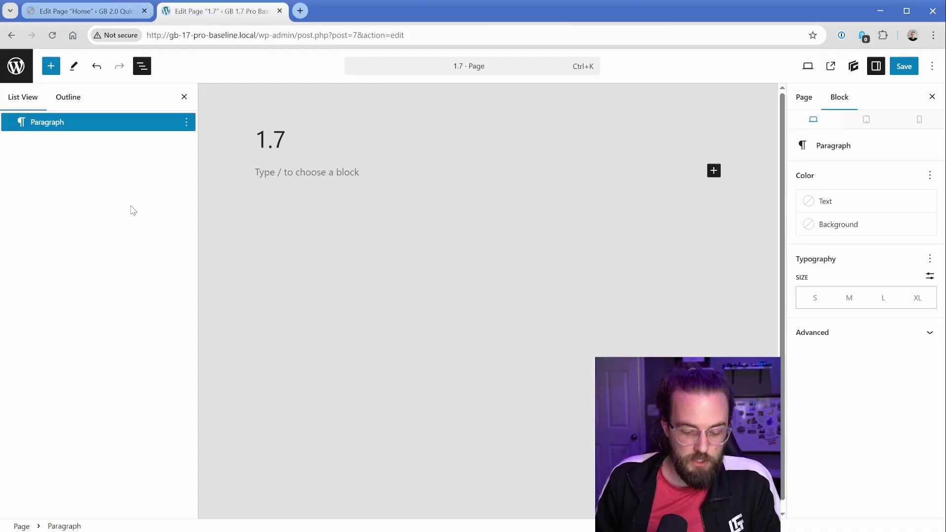
Insert a GenerateBlocks Grid via /grid using the three-container layout
text(/grid)
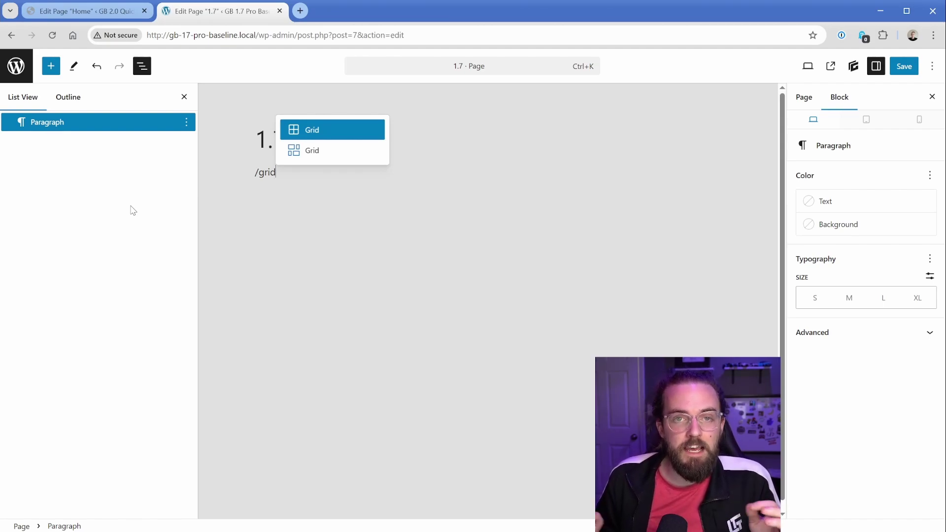
click(314, 152)
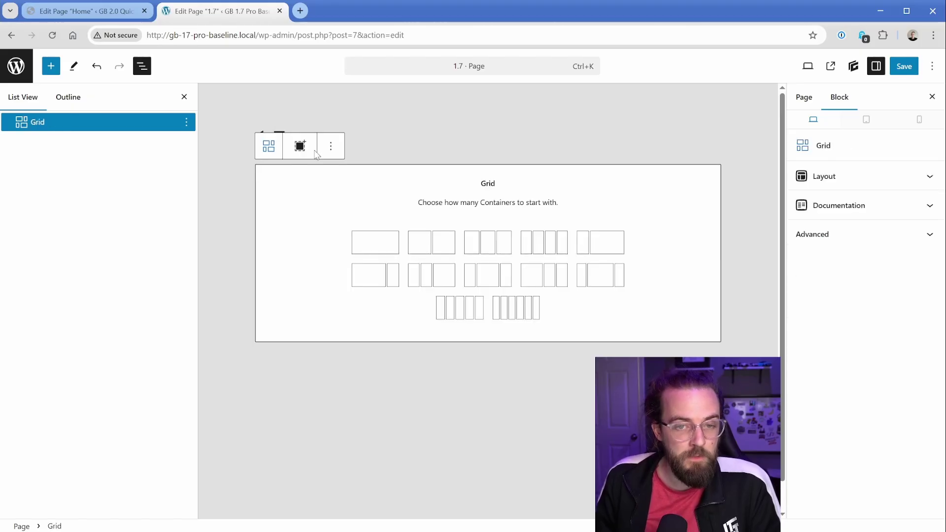
click(488, 246)
Set the first Container's Grid Item Width to 50% and the second's to 25%
click(301, 181)
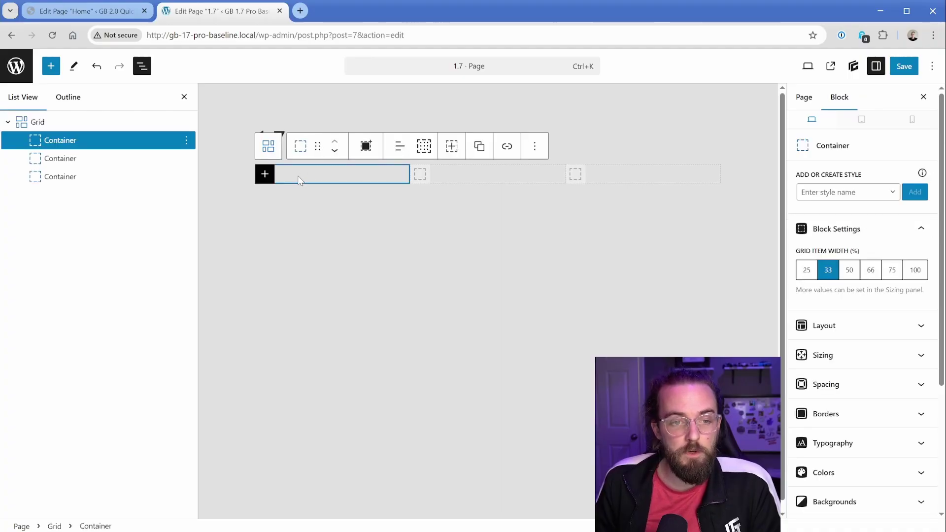
click(849, 270)
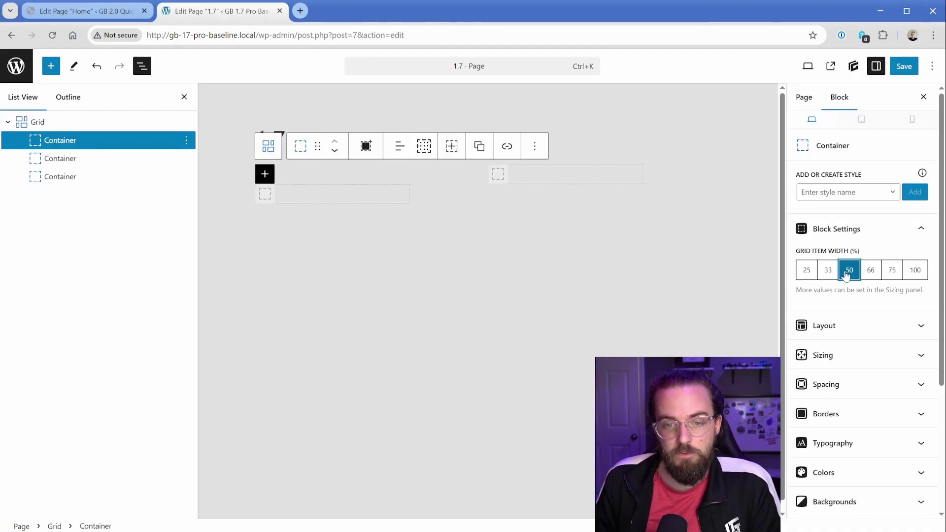
click(806, 272)
click(871, 270)
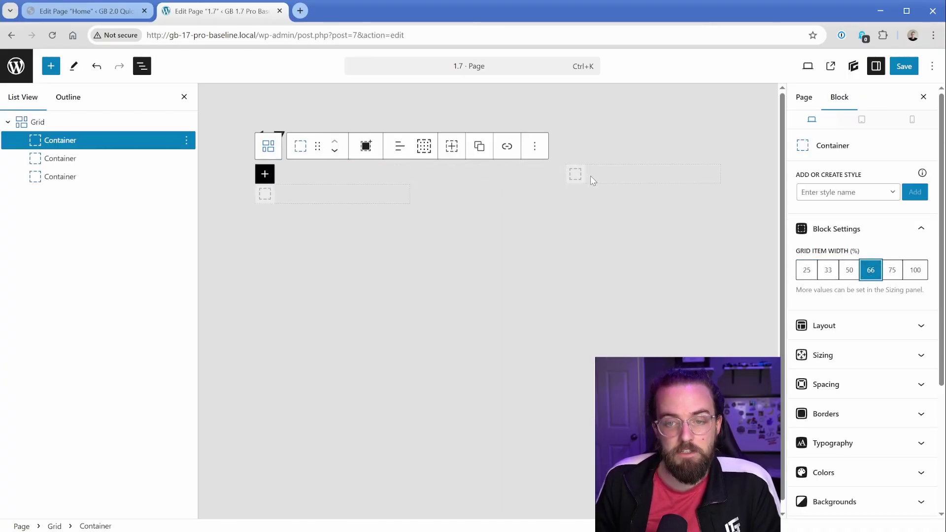
click(849, 270)
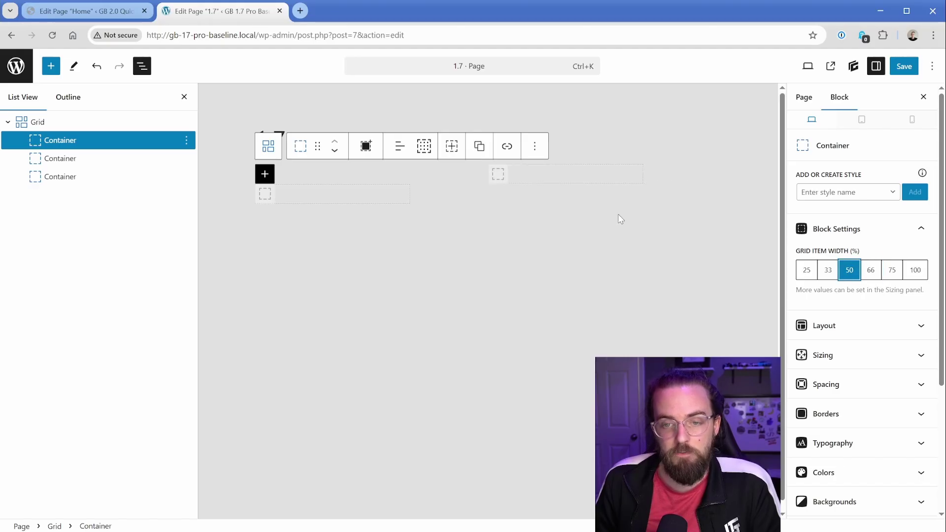
click(585, 180)
click(807, 271)
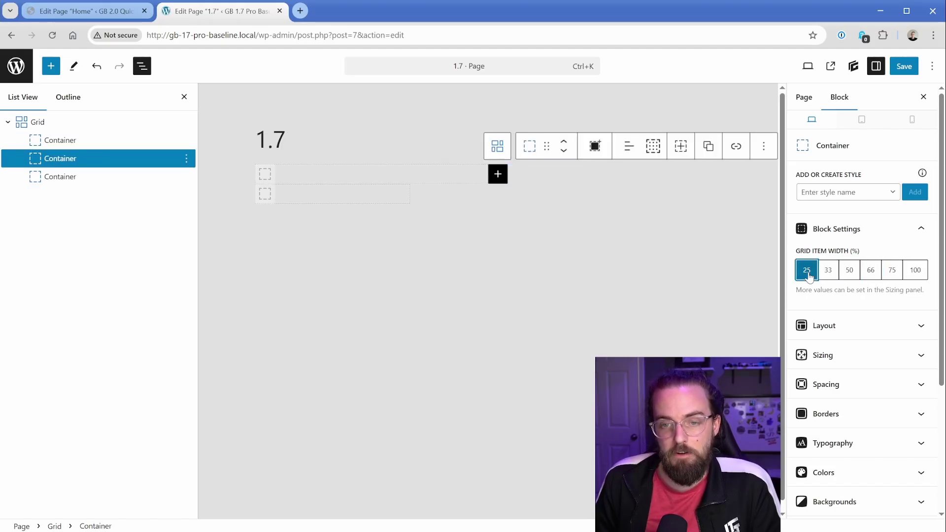
click(108, 176)
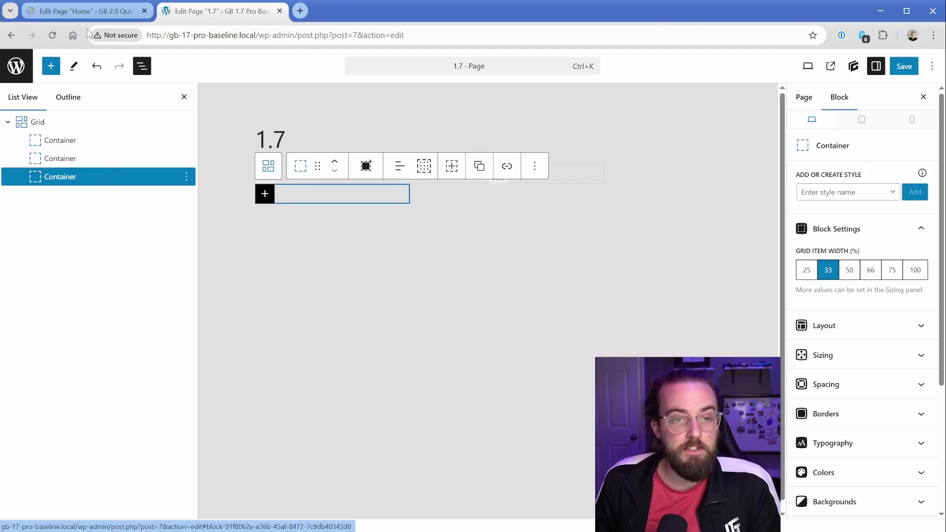
On the 2.0 page, replace the empty paragraph with a GenerateBlocks Grid via /grid, three columns
click(89, 11)
text(/grid)
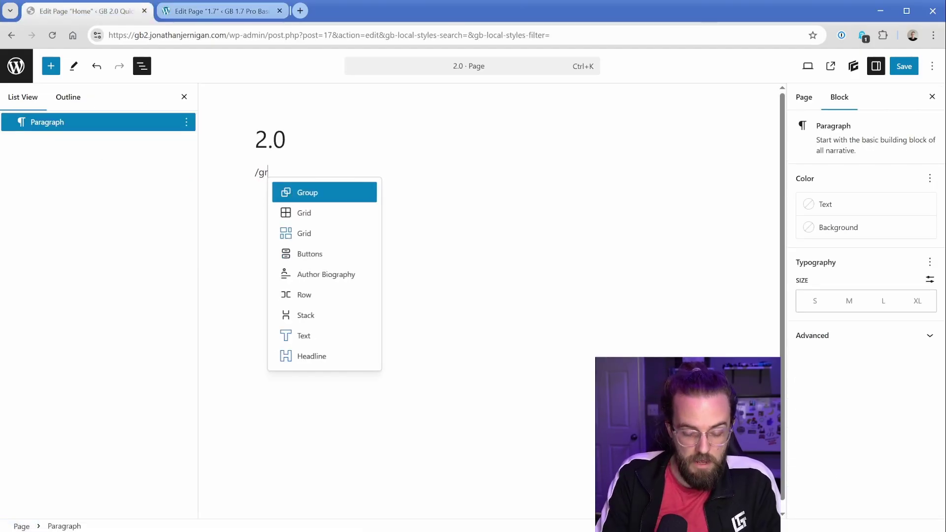
click(298, 151)
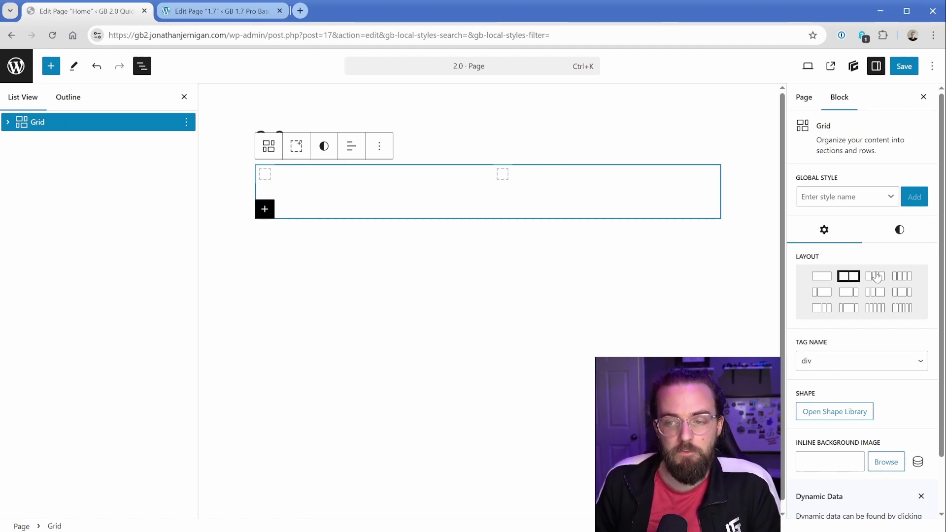
click(875, 277)
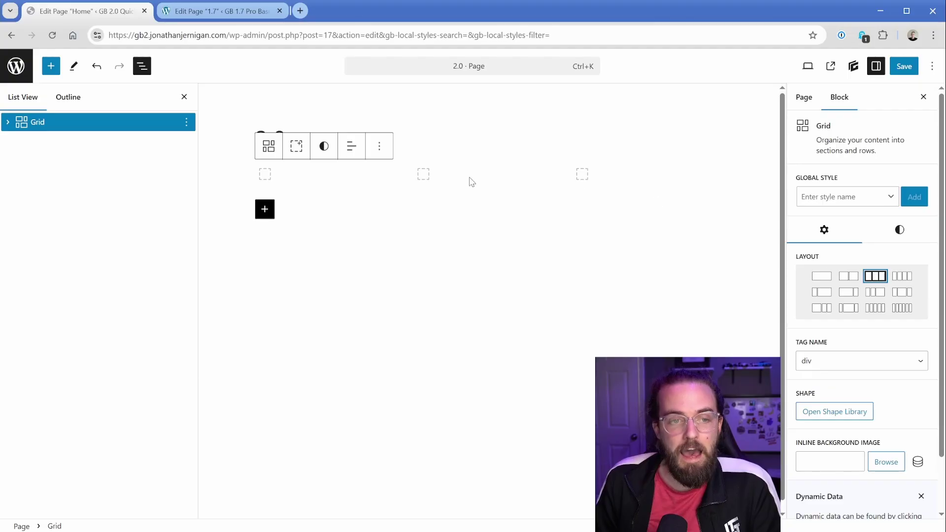
Try the two-, three- and four-column layouts, settling on three columns
click(8, 122)
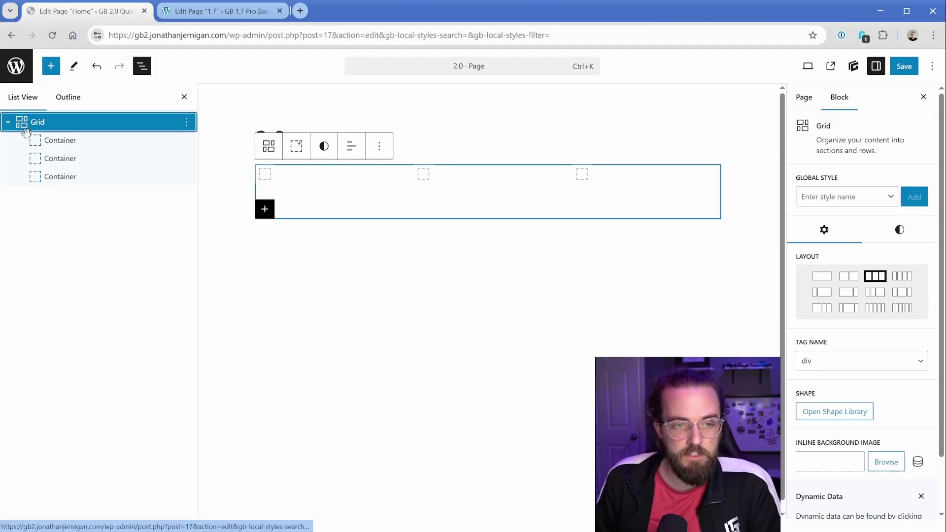
click(849, 276)
click(879, 280)
click(904, 278)
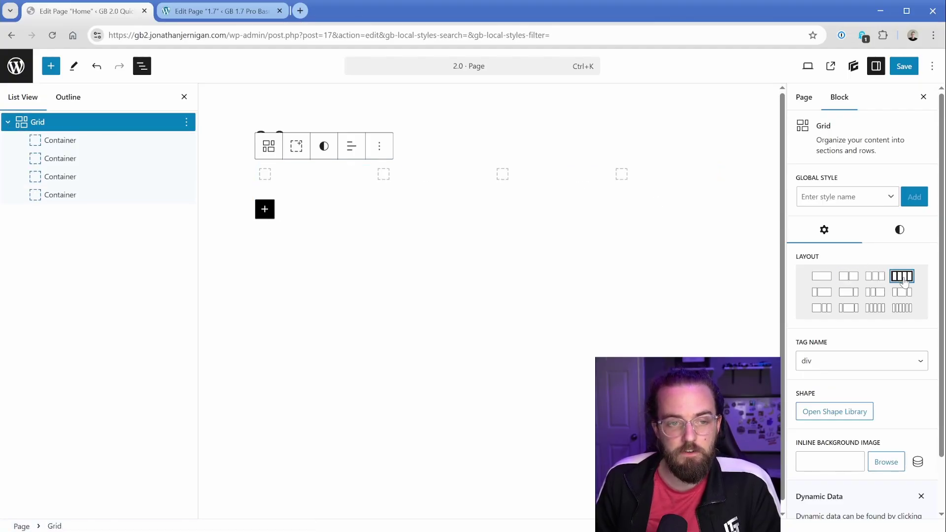
click(849, 276)
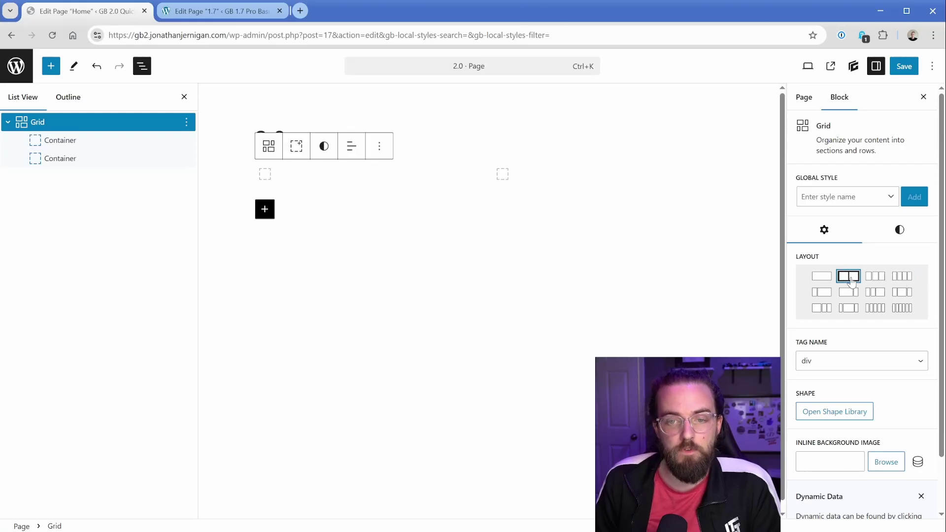
click(877, 279)
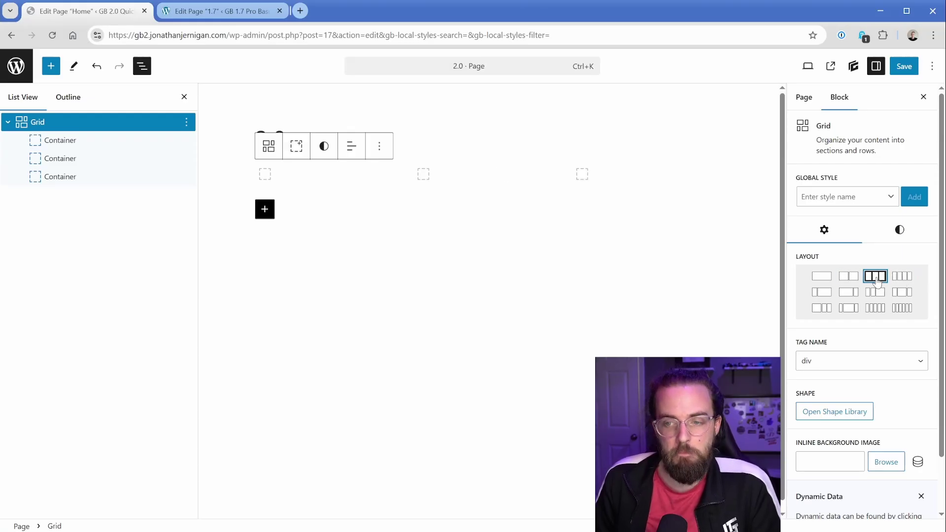
In the Grid's Styles, keep Layout Display set to Grid and expand Grid Layout
click(899, 230)
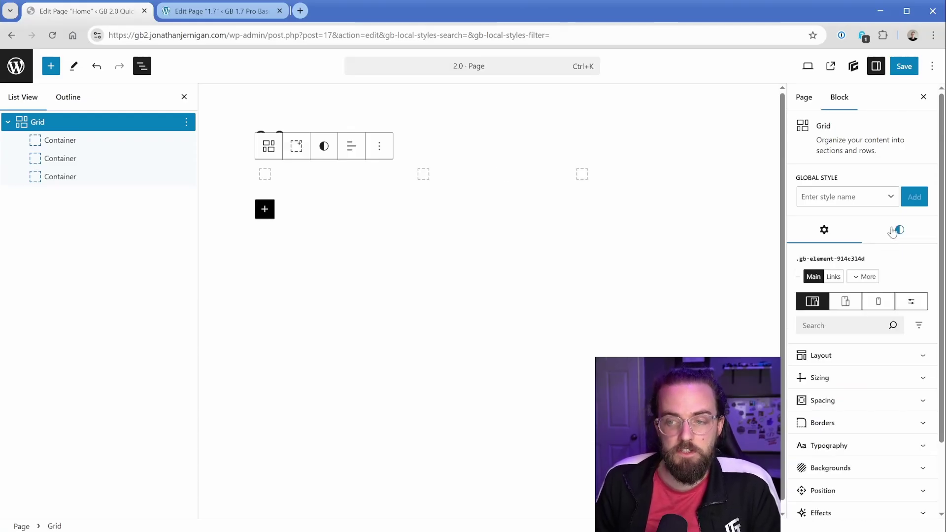
click(821, 355)
scroll(838, 351, down, 2)
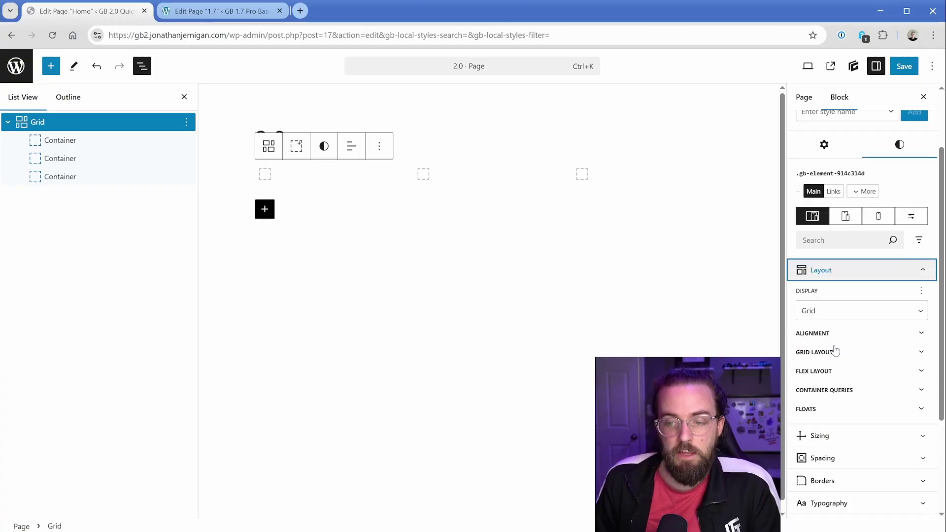
click(849, 286)
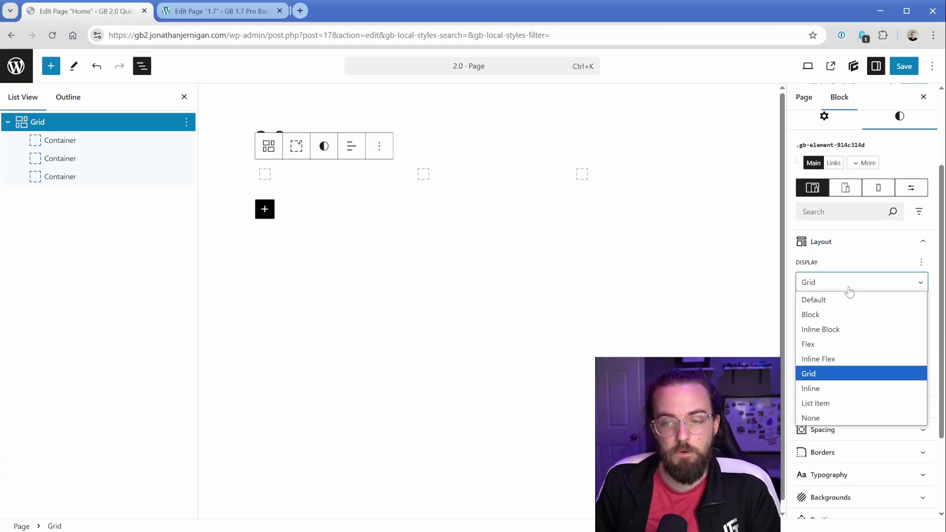
click(834, 378)
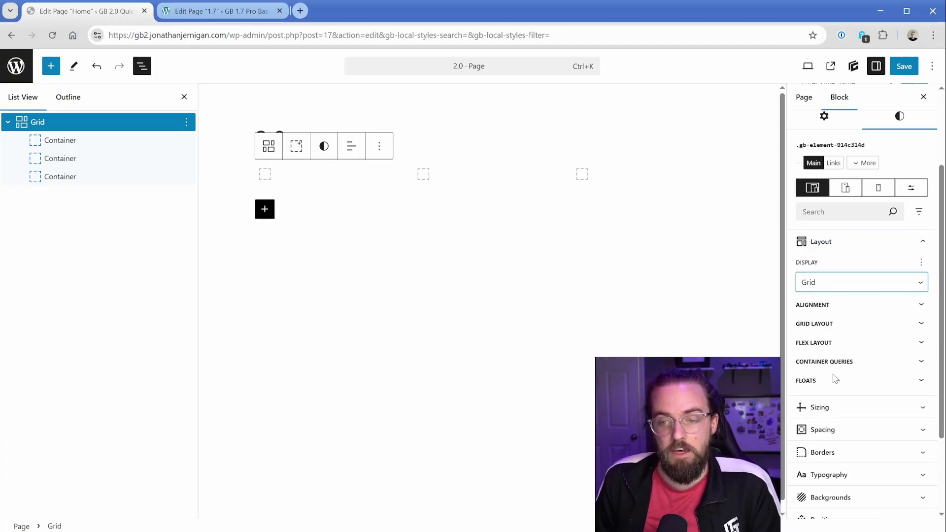
click(828, 324)
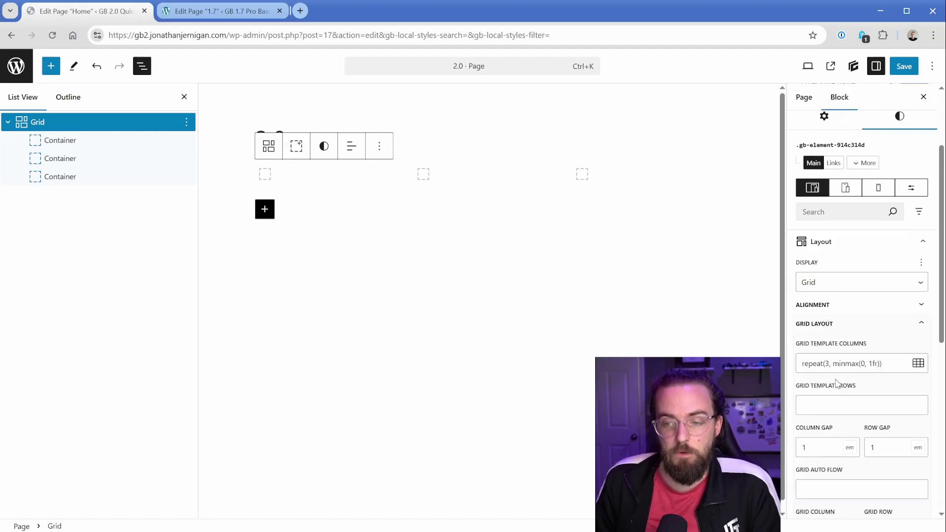
Inspect the Grid Template Columns value repeat(3, minmax(0, 1fr)), highlighting the 3, 0 and 1fr parts
scroll(838, 377, down, 1)
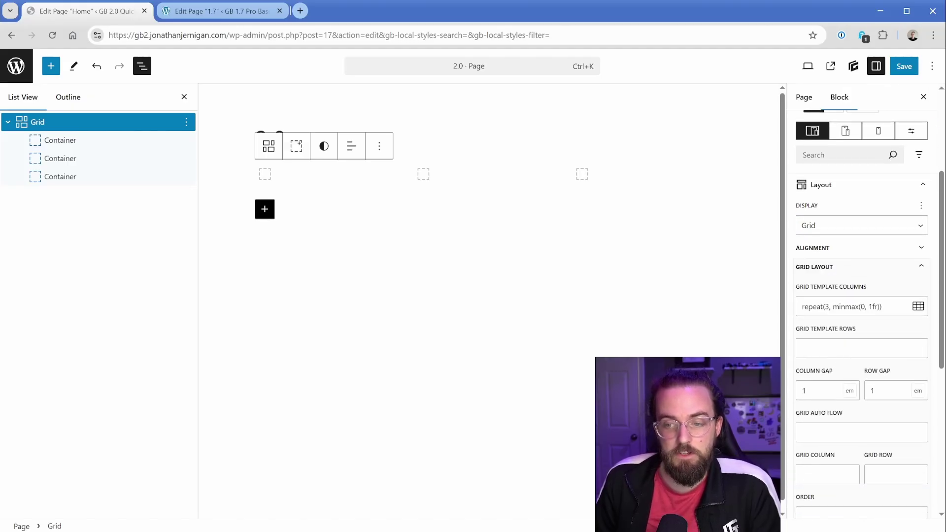
drag(802, 307, 829, 307)
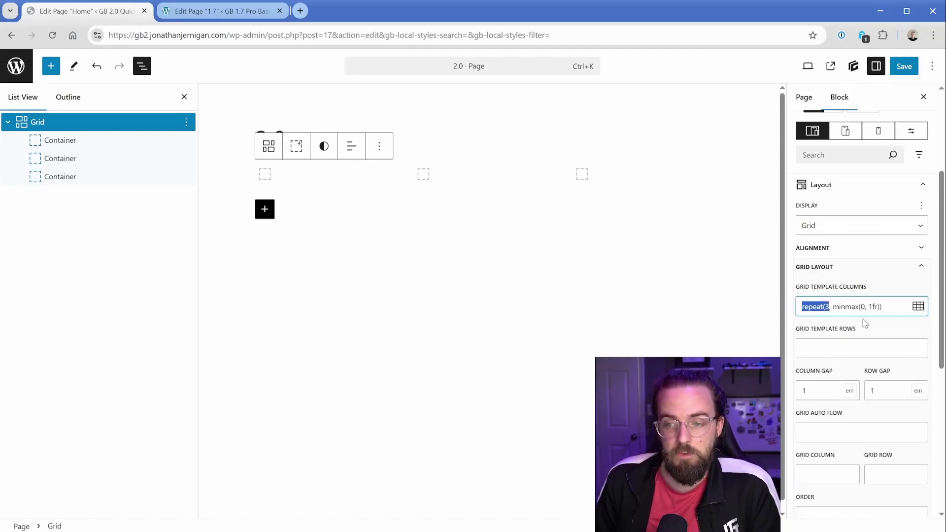
scroll(805, 324, down, 1)
click(795, 299)
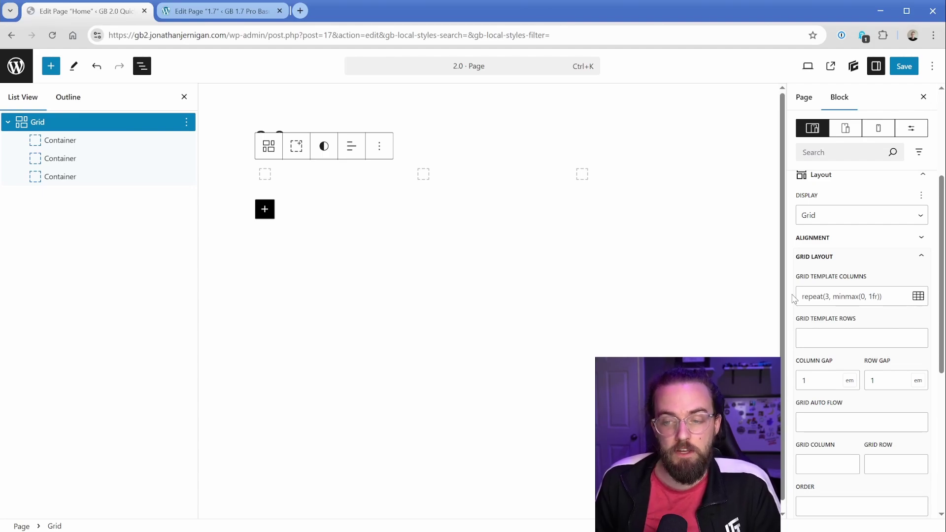
double_click(827, 296)
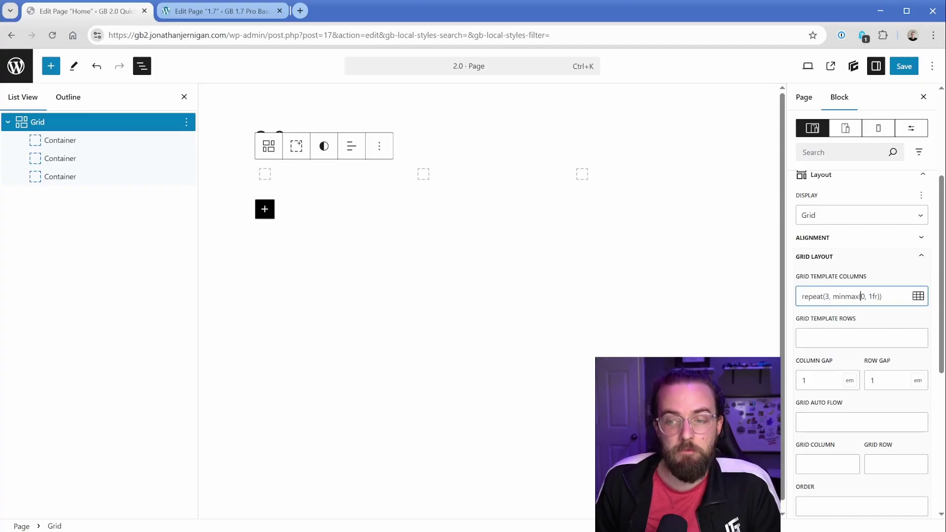
double_click(862, 296)
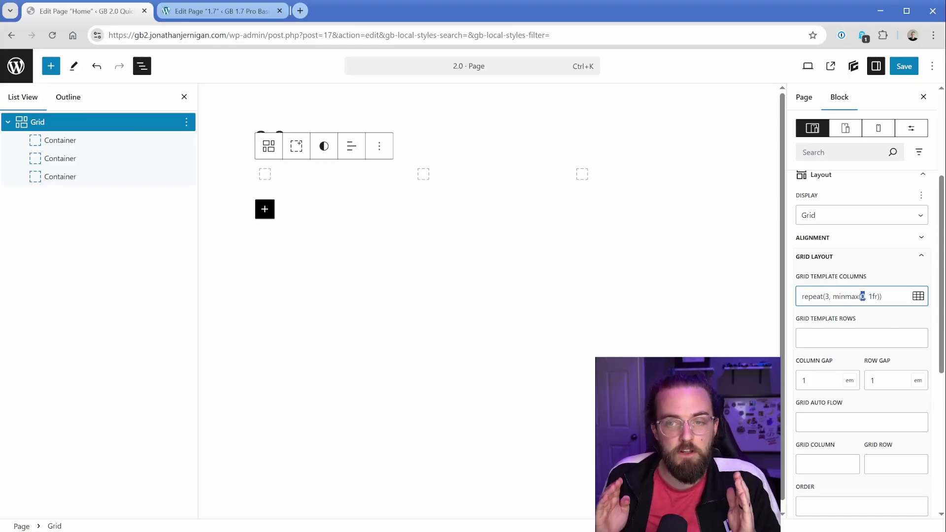
double_click(873, 297)
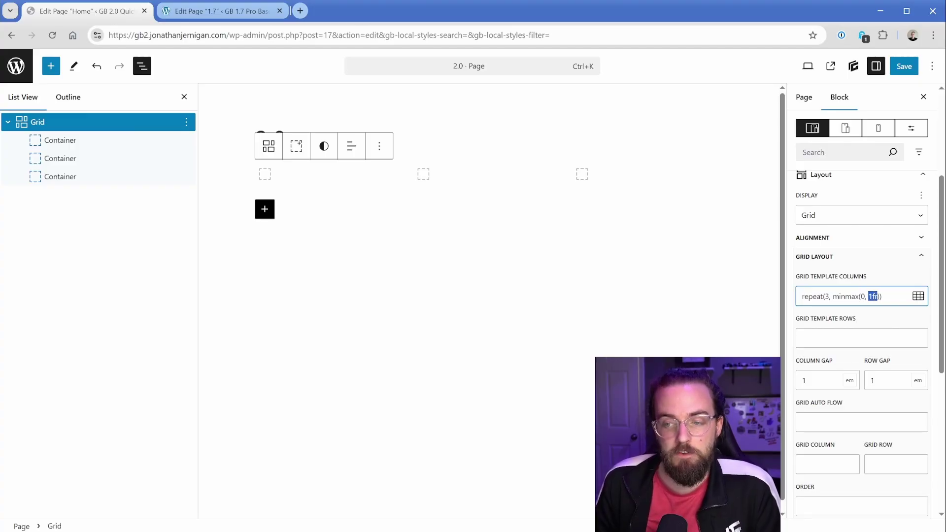
click(874, 296)
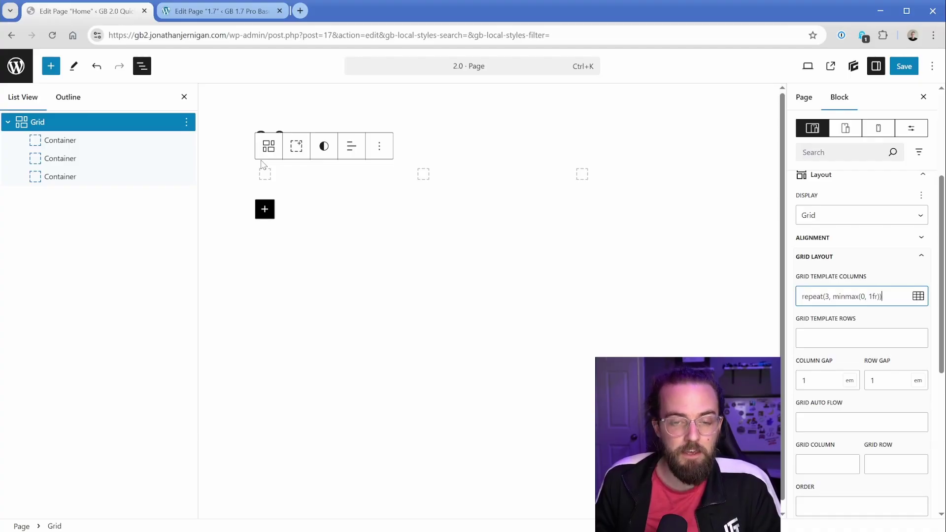
click(794, 291)
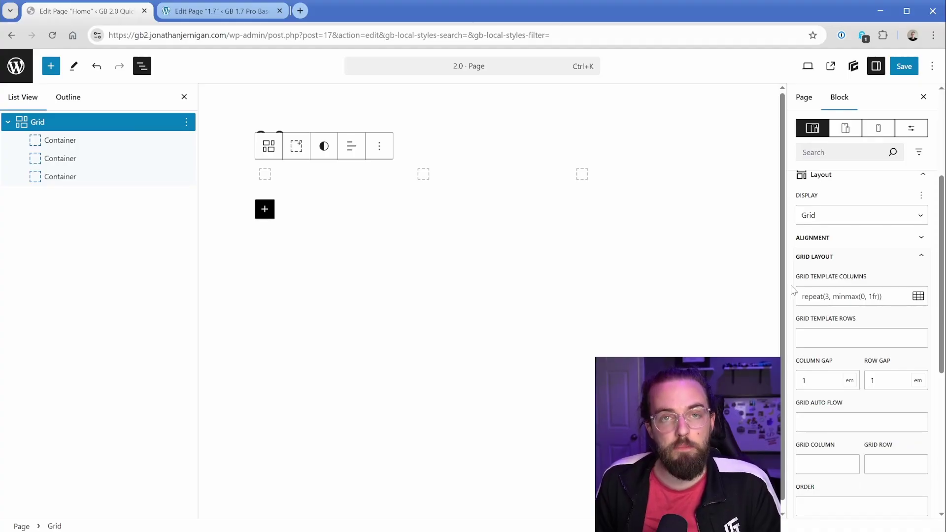
Compare the 1.7 page's grid Containers, then return to the 2.0 page
click(233, 15)
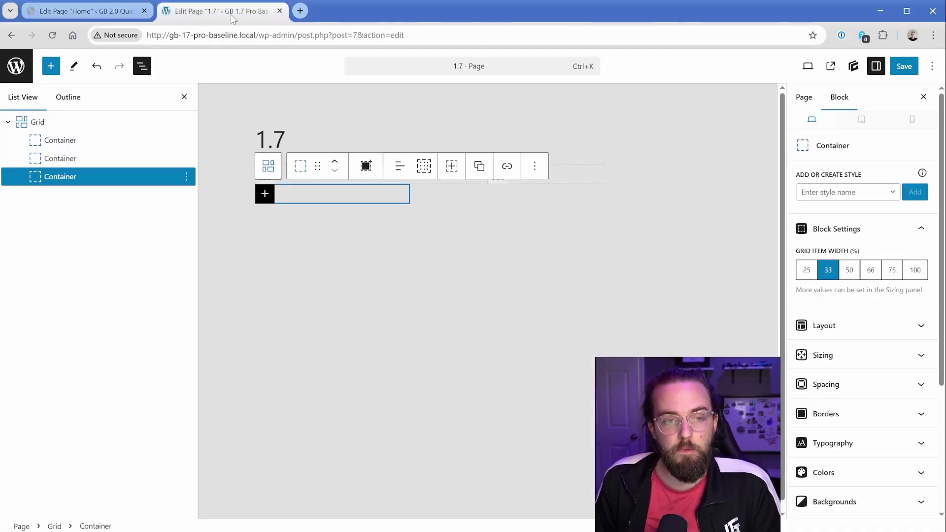
click(121, 141)
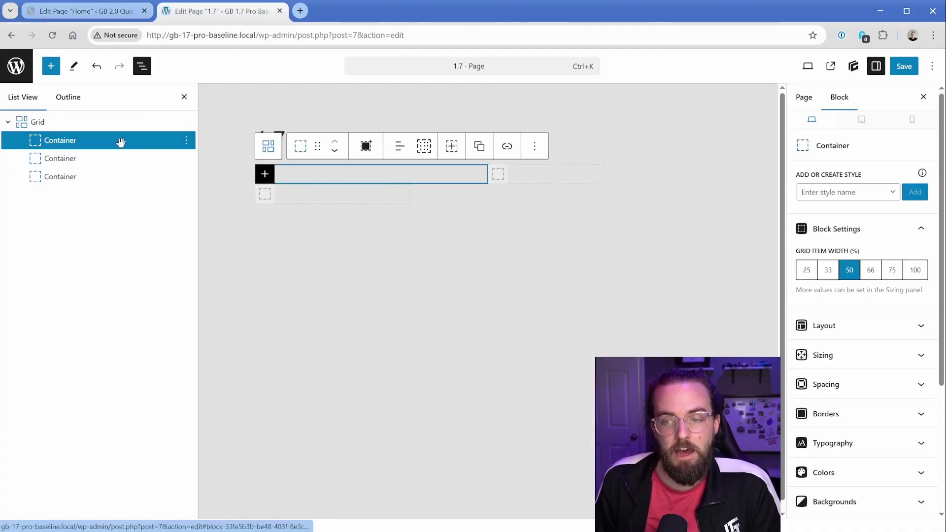
click(117, 175)
click(83, 11)
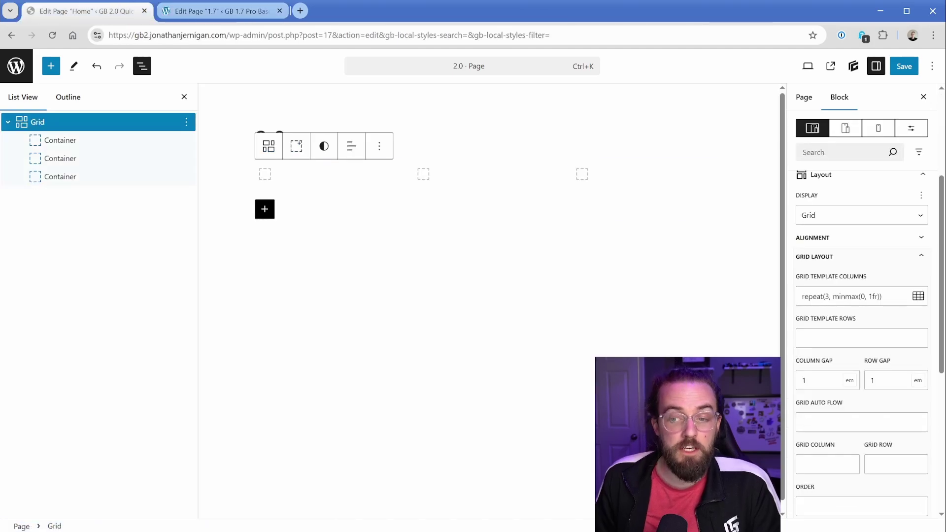
Replace Grid Template Columns with '1fr 2fr' and check the resulting Container widths
click(882, 295)
key(ctrl+a)
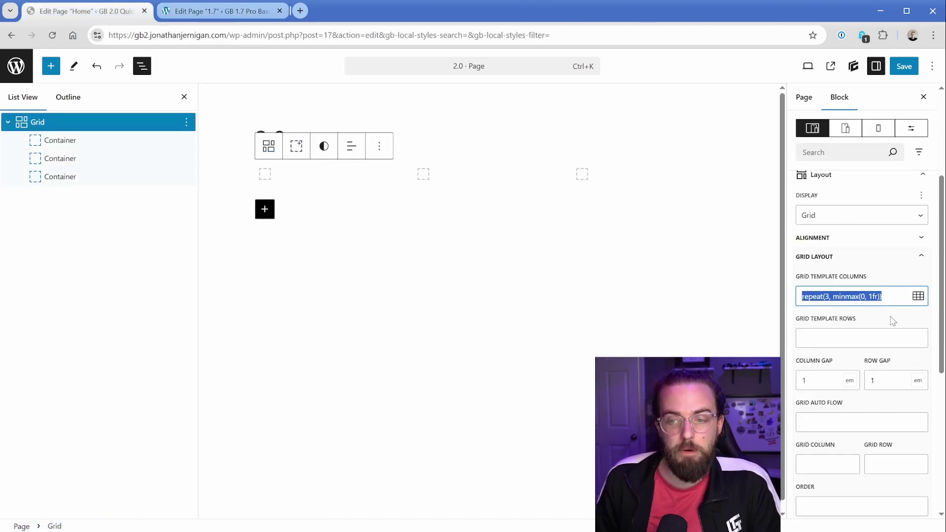
text(1fr 2fr)
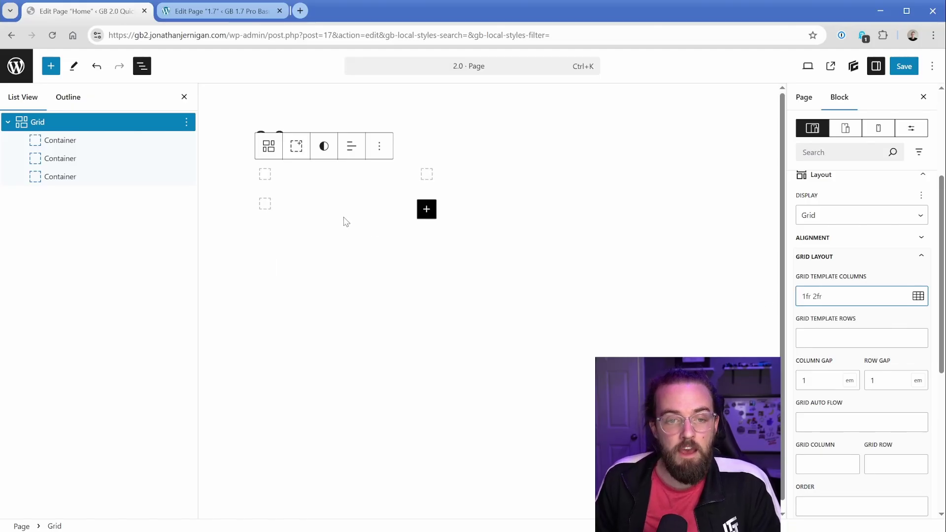
click(315, 178)
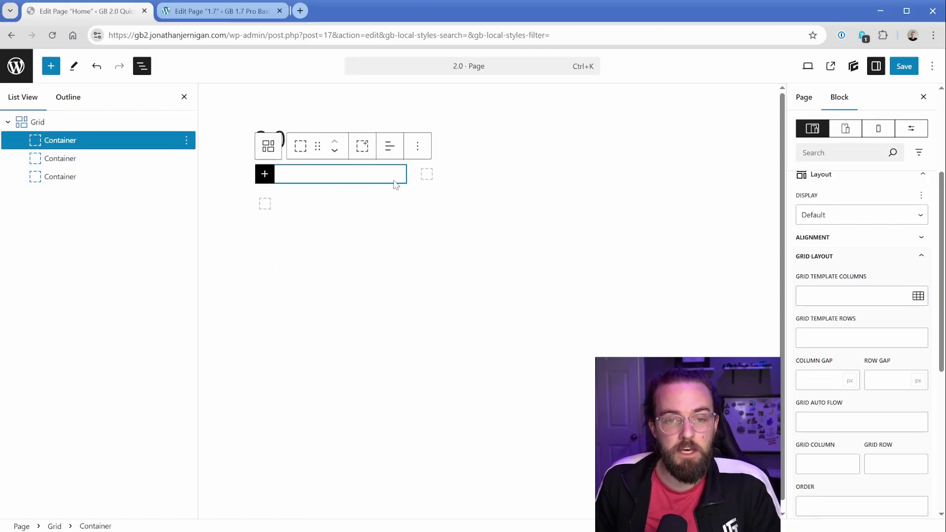
click(473, 183)
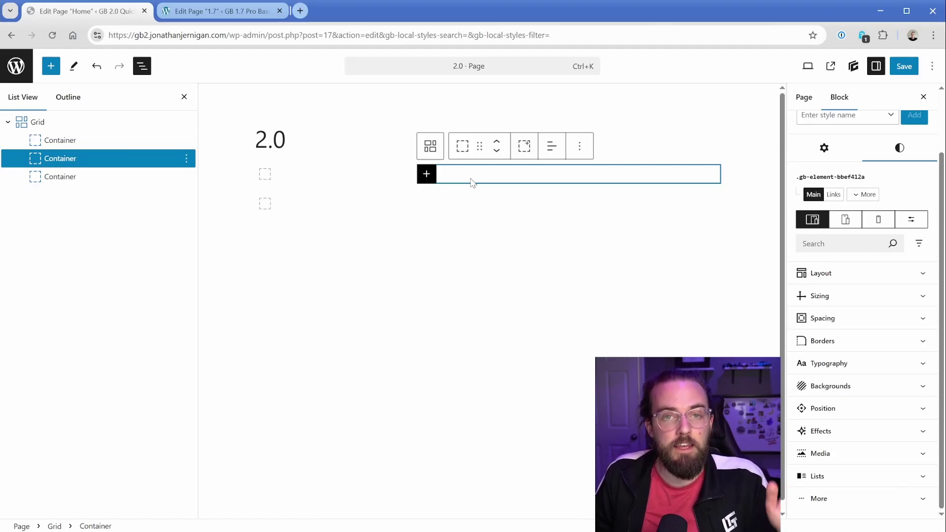
click(121, 126)
click(833, 396)
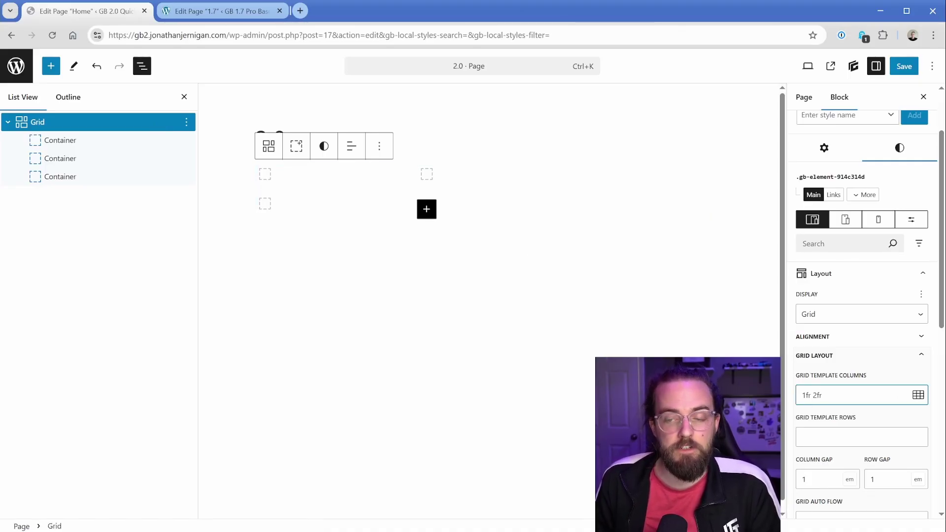
scroll(862, 345, down, 2)
Apply the 1fr 1fr 2fr preset to Grid Template Columns and select the value
click(919, 281)
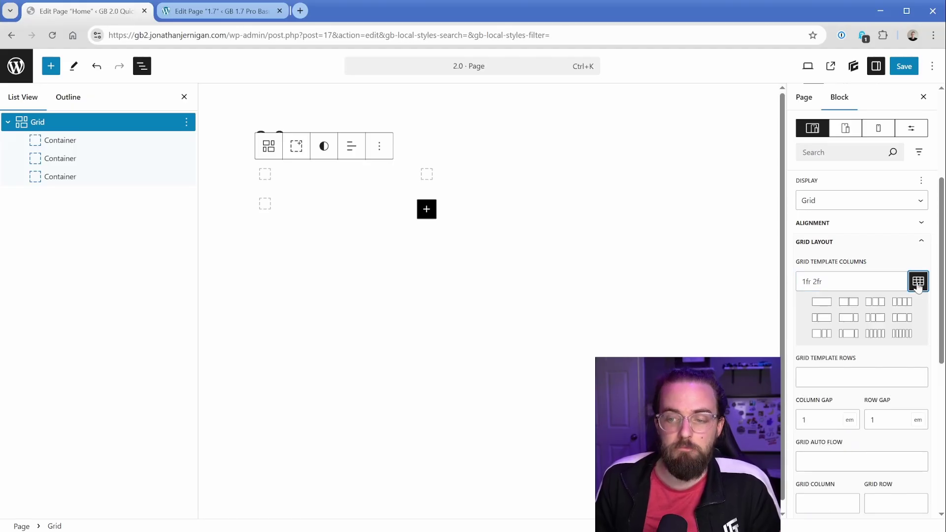
click(877, 318)
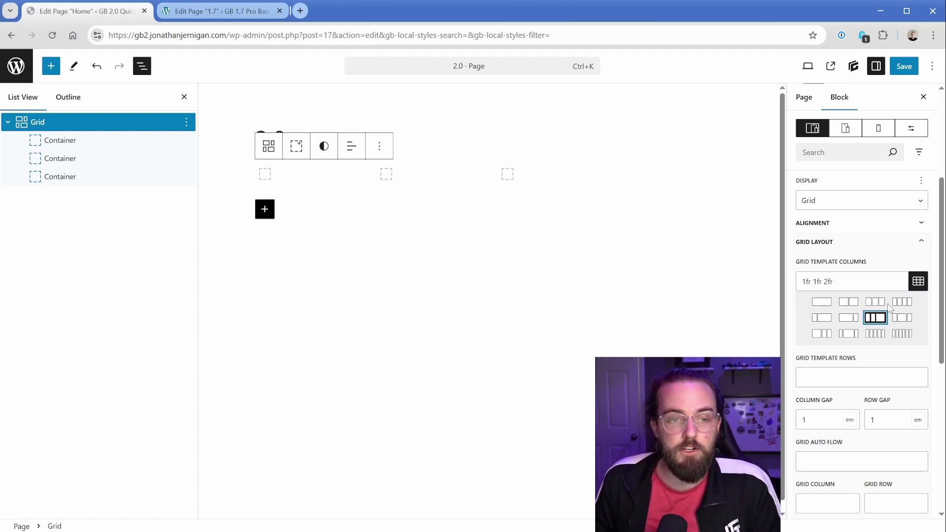
drag(834, 282, 801, 281)
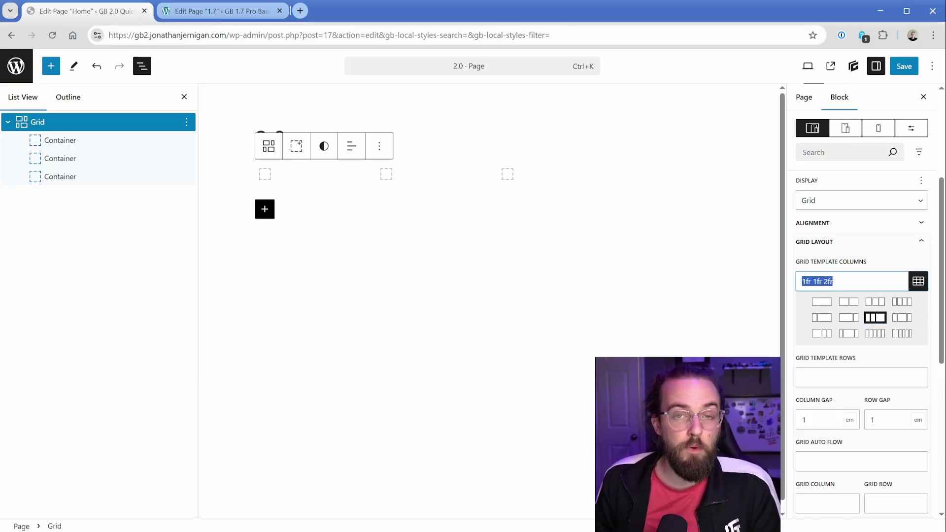
scroll(832, 206, up, 4)
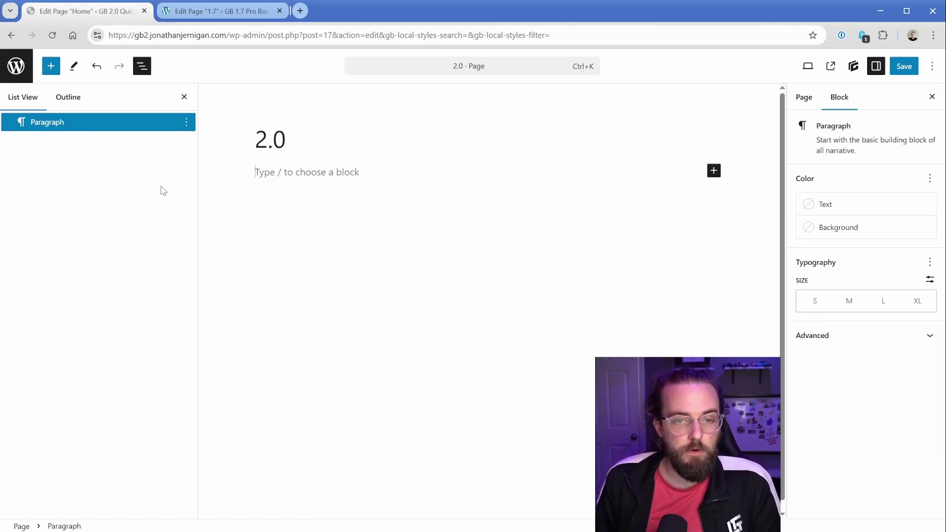
Insert a Text block via /text and set its tag to H2, briefly trying Paragraph
text(/text)
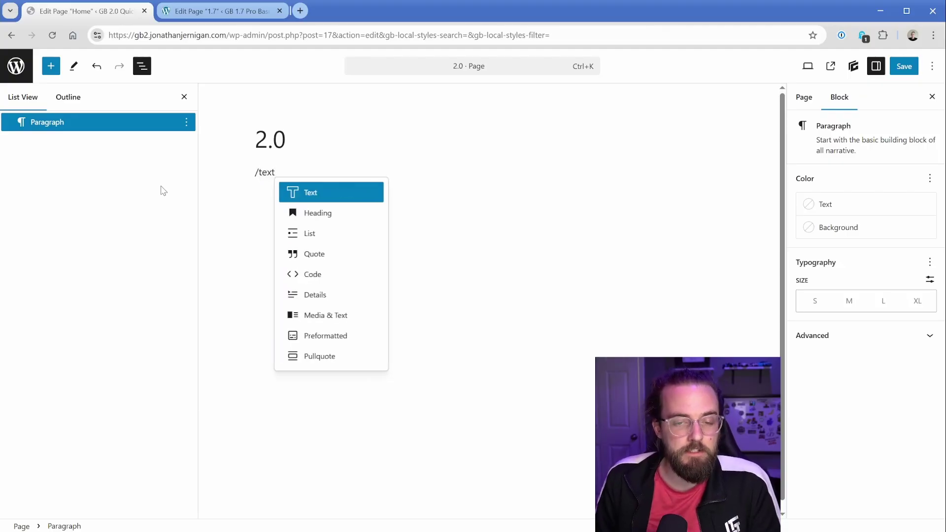
click(316, 196)
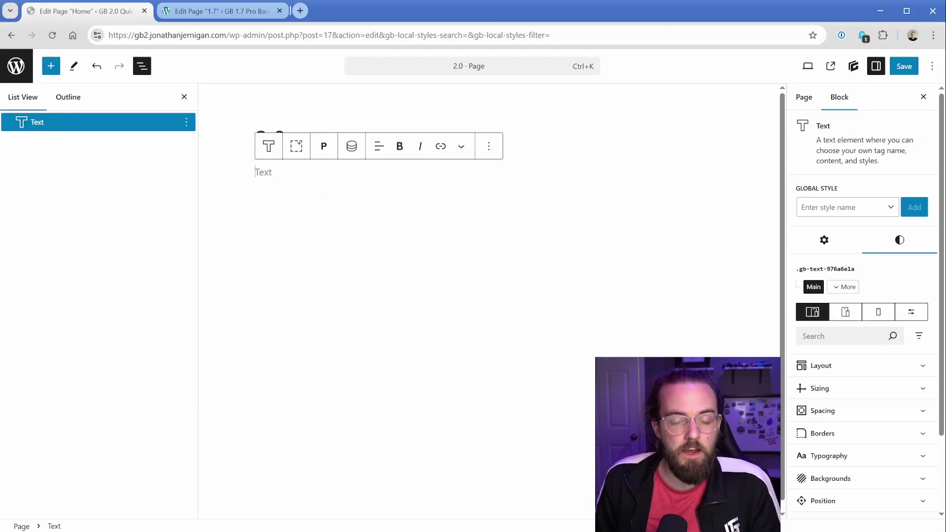
click(324, 146)
click(335, 203)
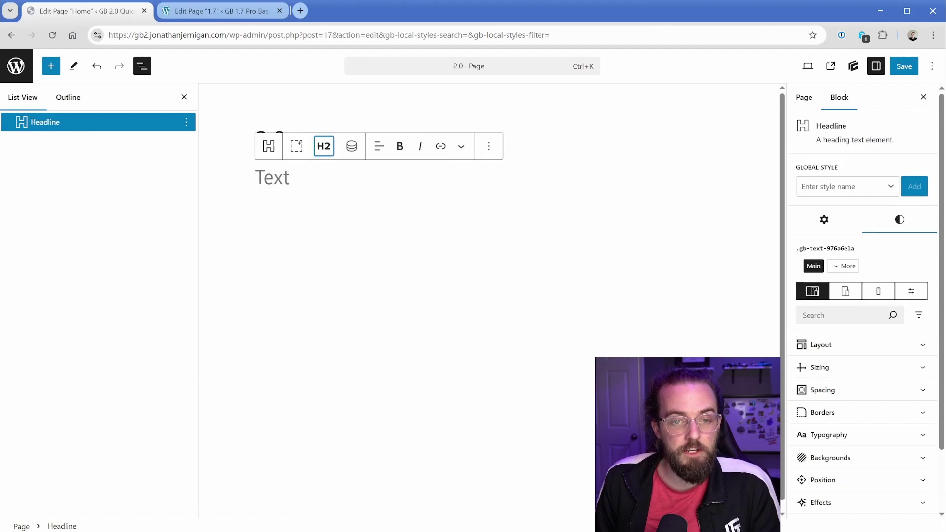
click(324, 146)
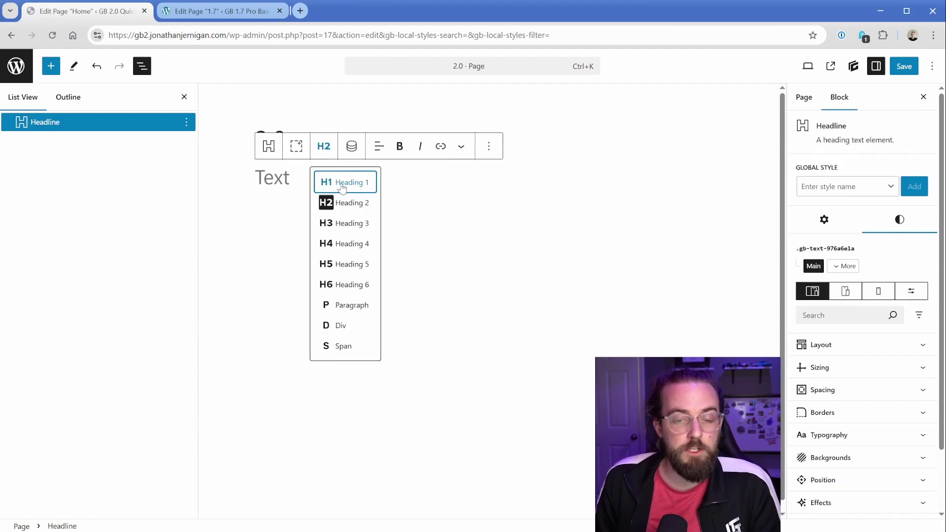
click(339, 306)
click(324, 147)
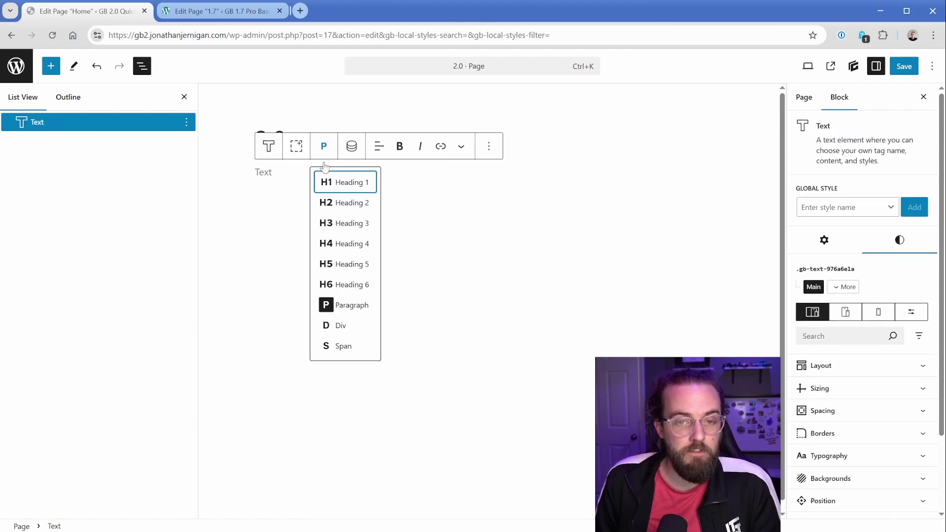
click(345, 203)
On the 1.7 page, delete the Grid block from List View
click(235, 12)
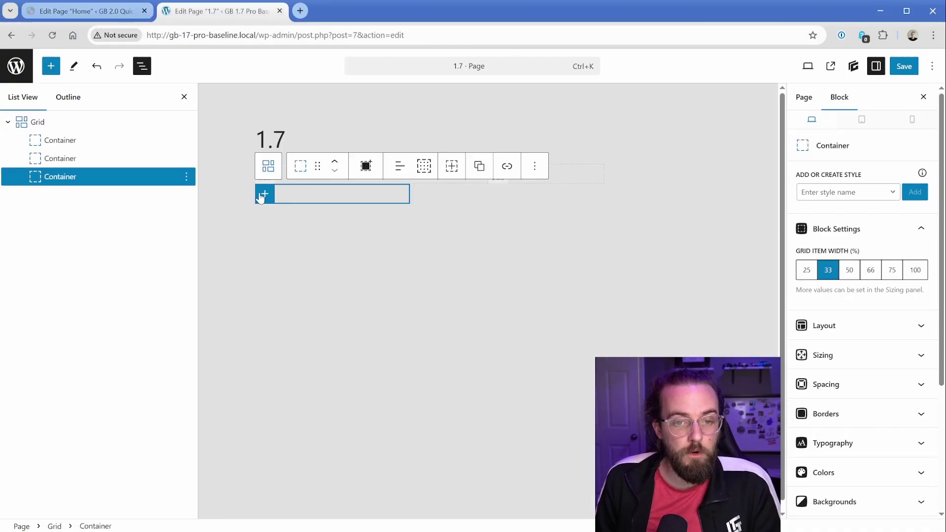
click(158, 122)
click(186, 121)
click(204, 333)
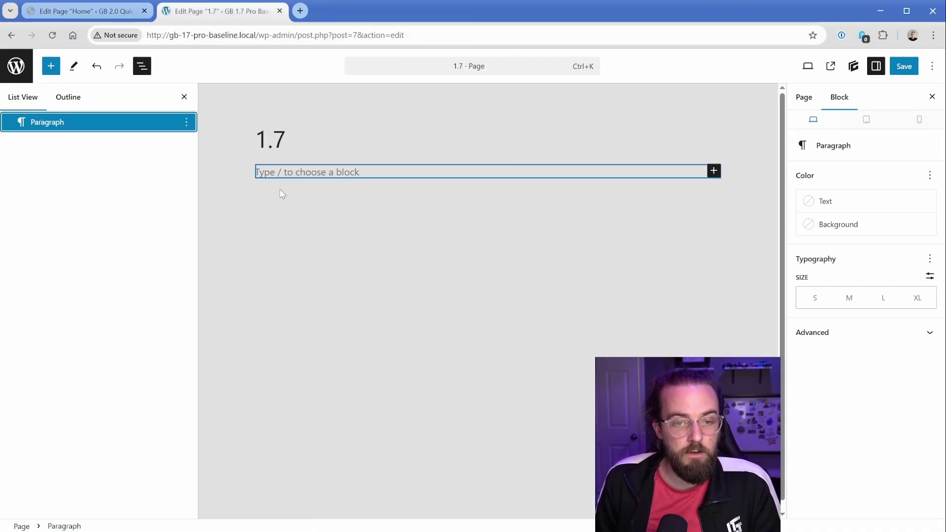
Insert a Headline block with /head and set its tag to Paragraph
text(/head)
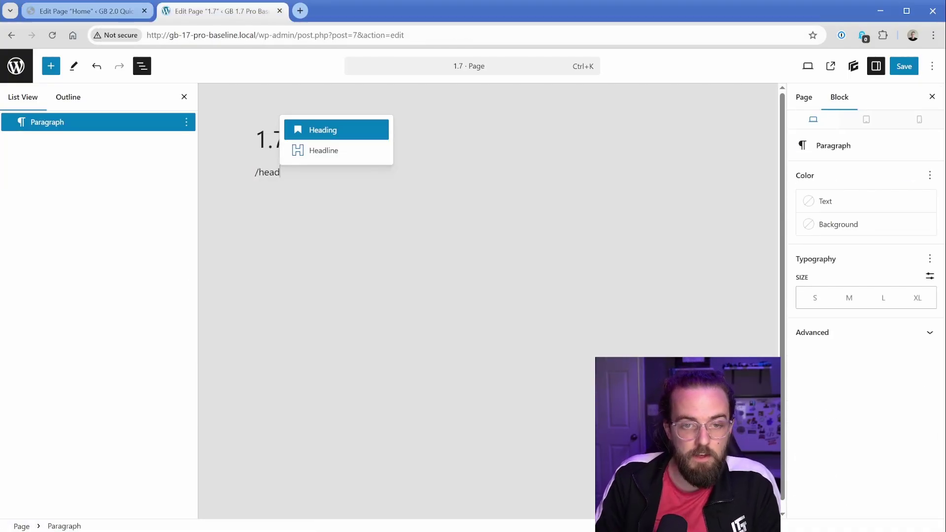
key(Down)
key(Return)
click(330, 146)
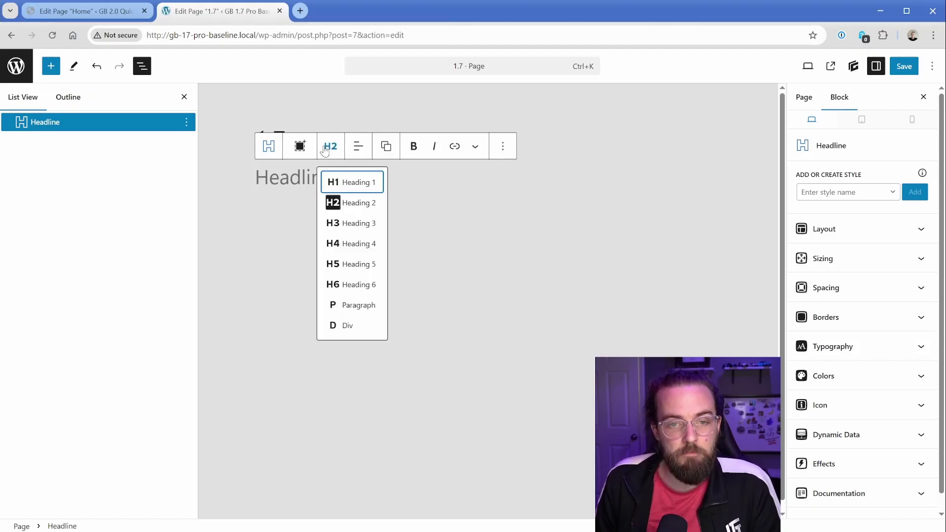
click(354, 306)
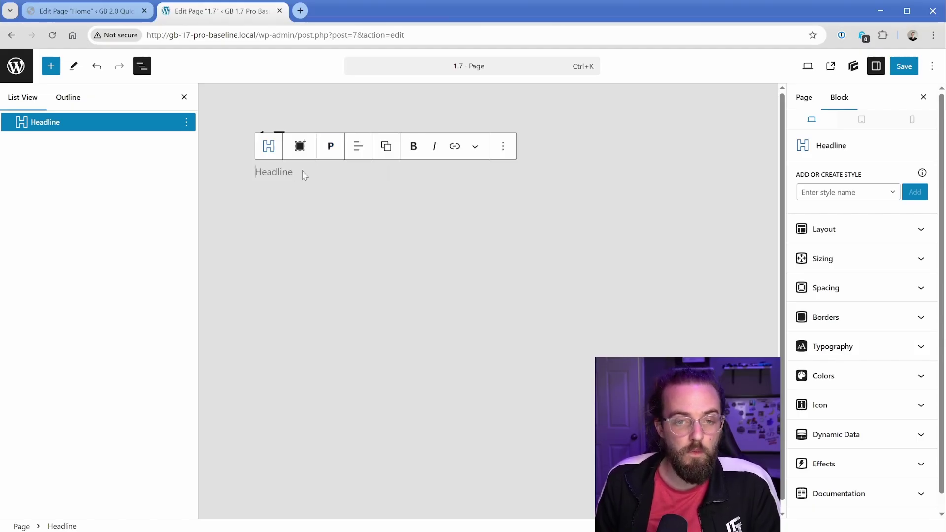
Add a paragraph below the headline, try /para and /text, then return to the 2.0 page
key(shift+Return)
key(Return)
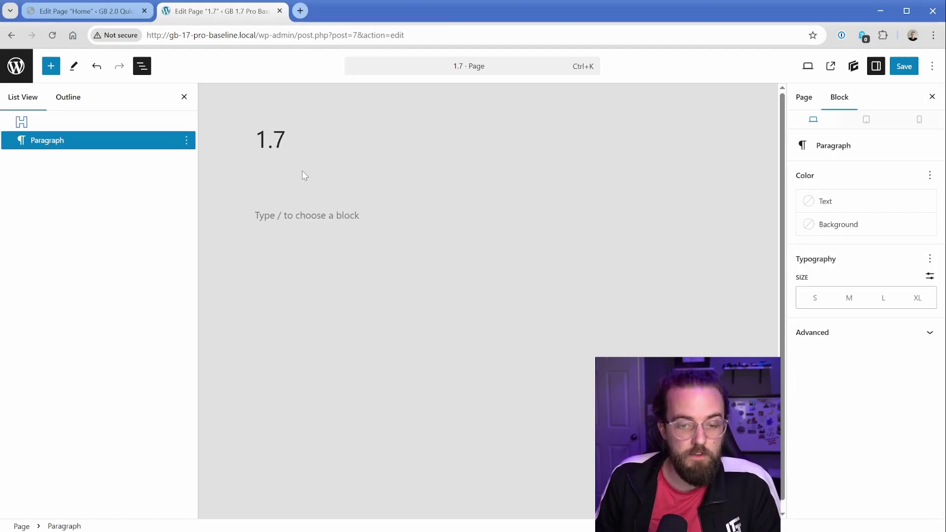
text(/para)
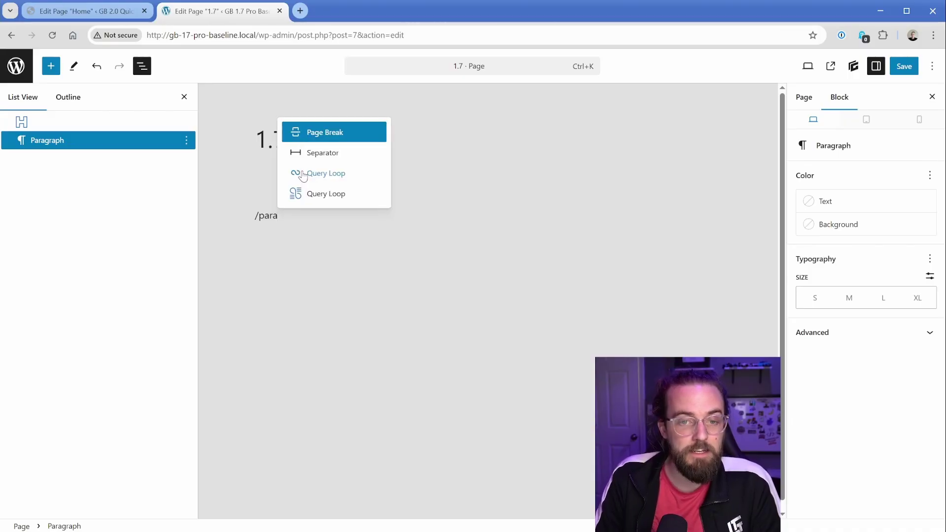
key(BackSpace)
key(BackSpace)
key(BackSpace)
key(BackSpace)
key(BackSpace)
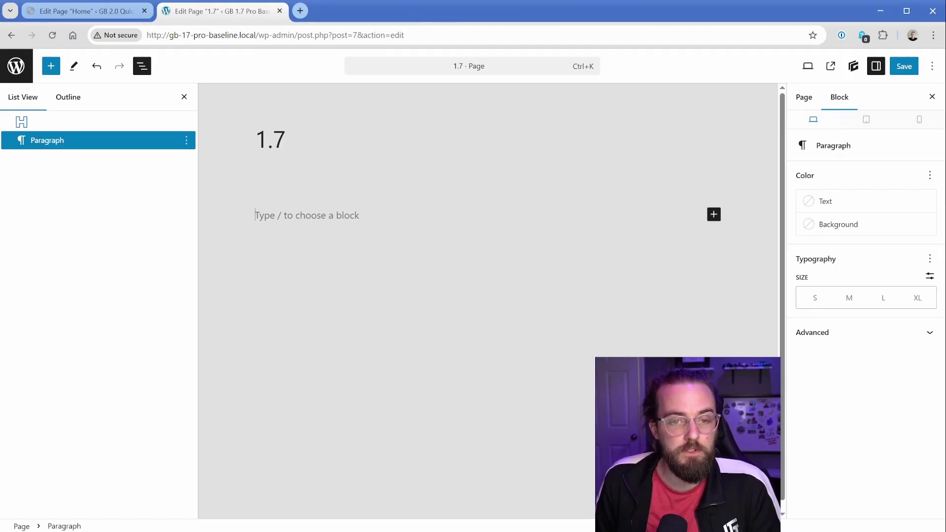
text(/text)
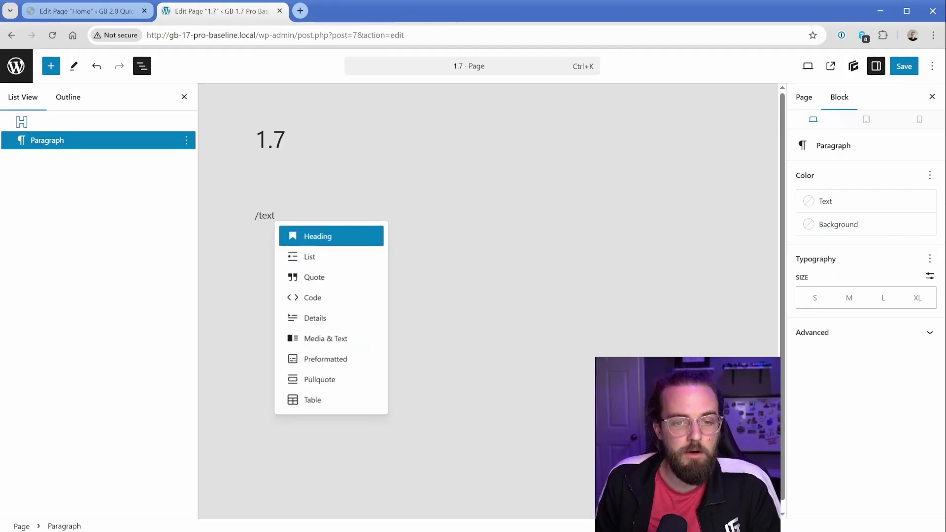
key(Escape)
key(ctrl+a)
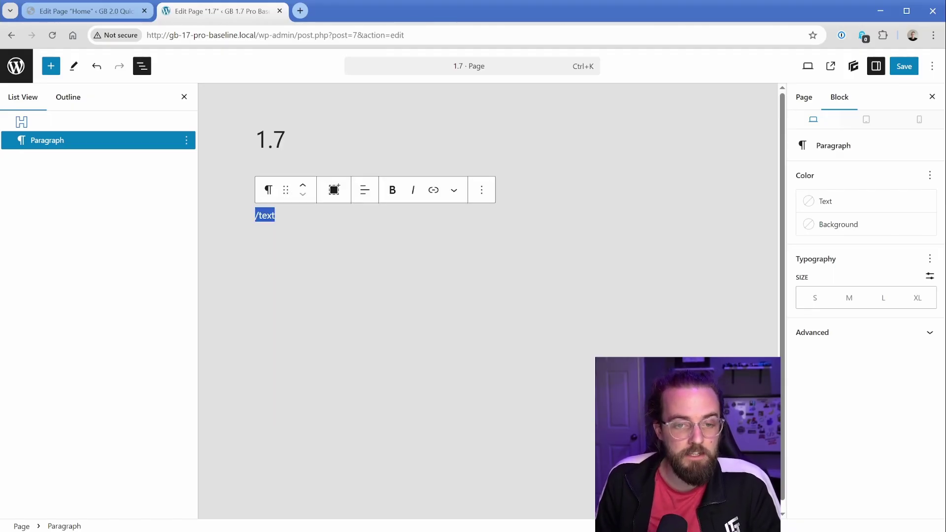
key(ctrl+a)
click(102, 11)
Insert a Text block below the H2 headline using /text
click(255, 178)
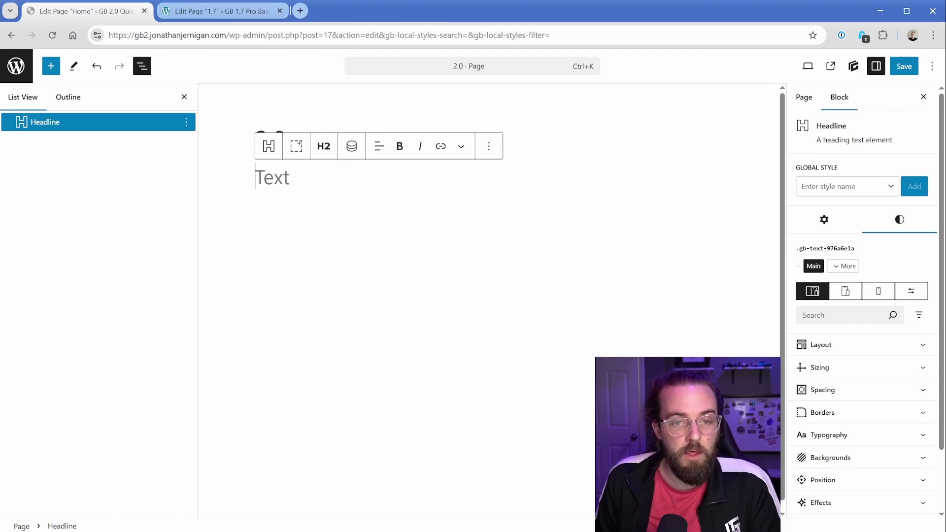
key(Return)
text(/text)
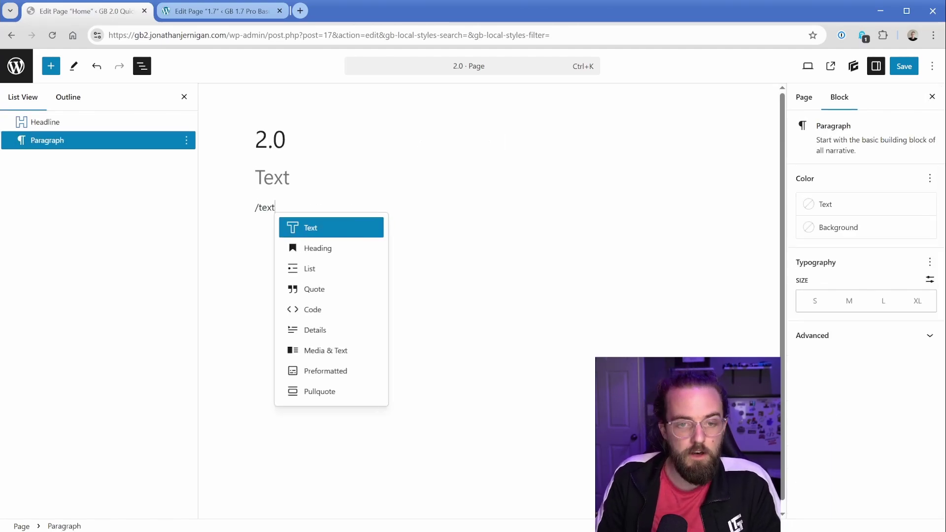
key(Return)
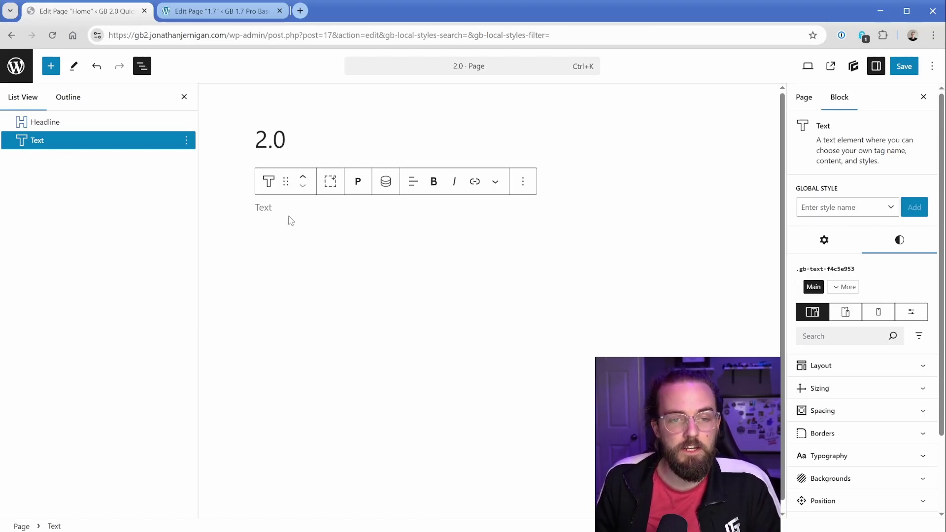
Add an 'asd' paragraph after the Text block, then select the Text block in the outline
click(523, 182)
click(556, 281)
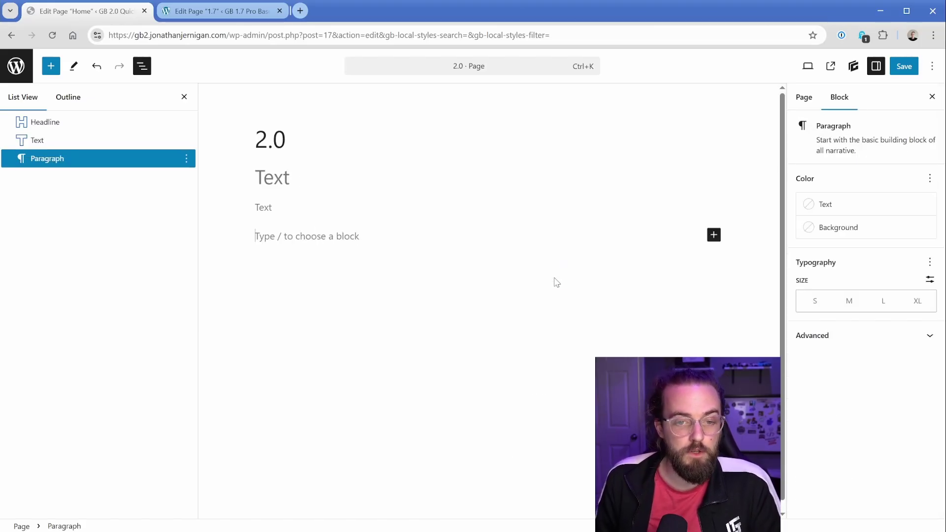
text(asd)
key(ctrl+a)
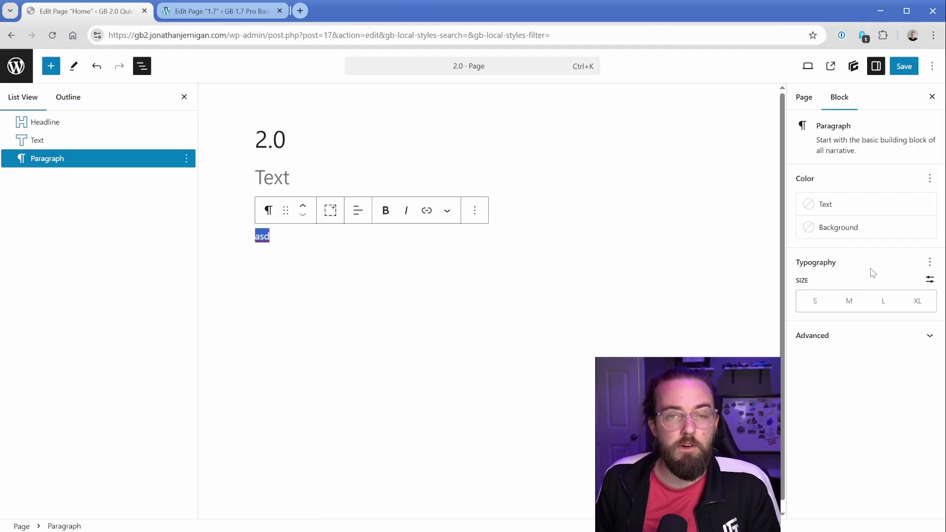
click(105, 134)
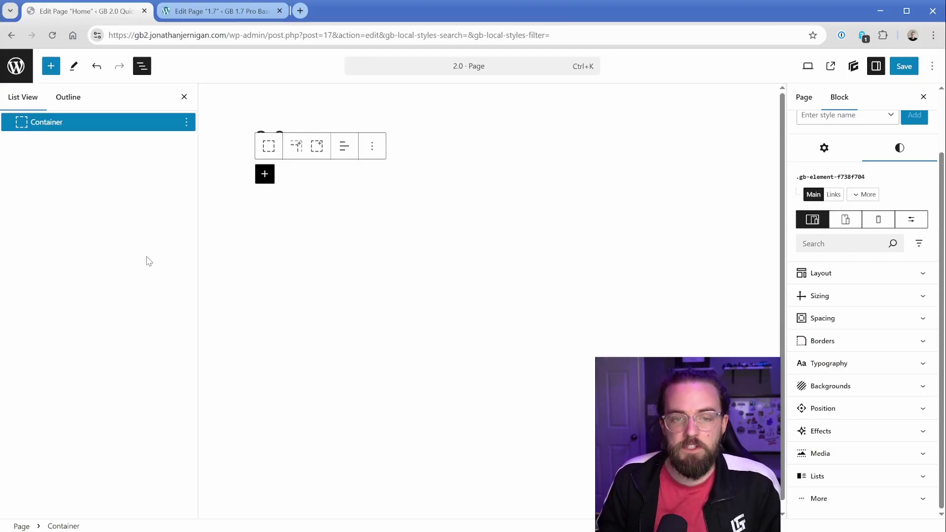
click(142, 66)
click(142, 66)
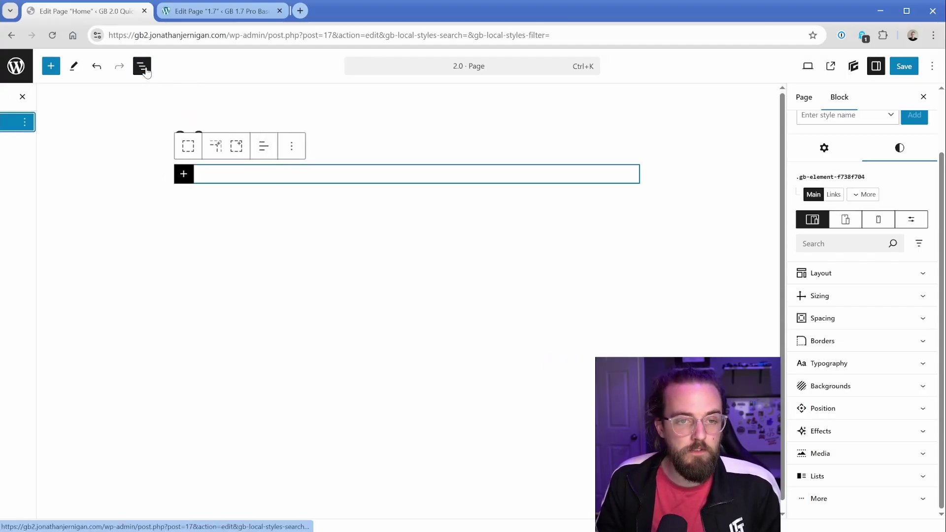
click(125, 154)
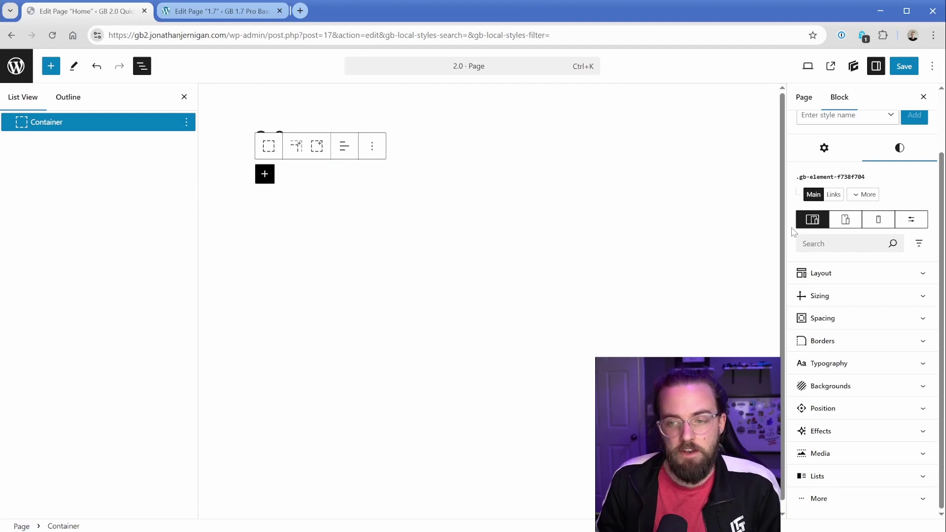
click(833, 245)
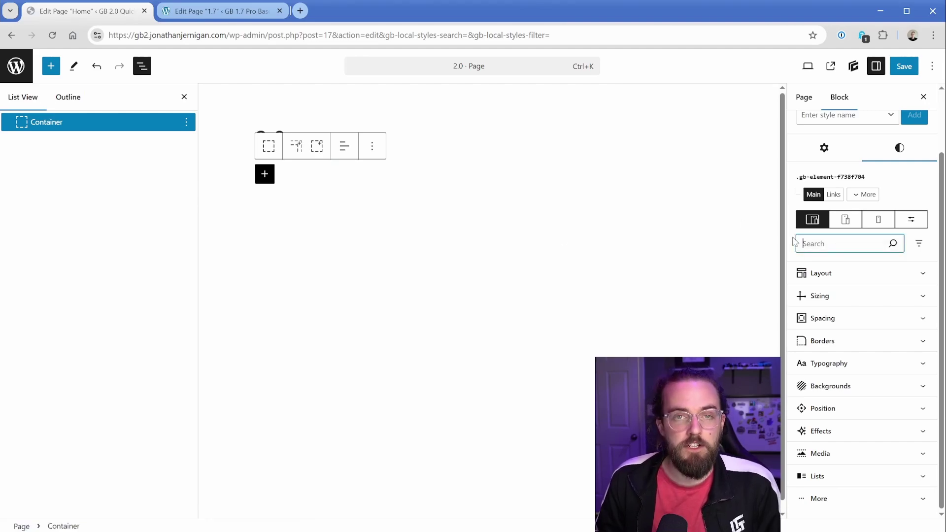